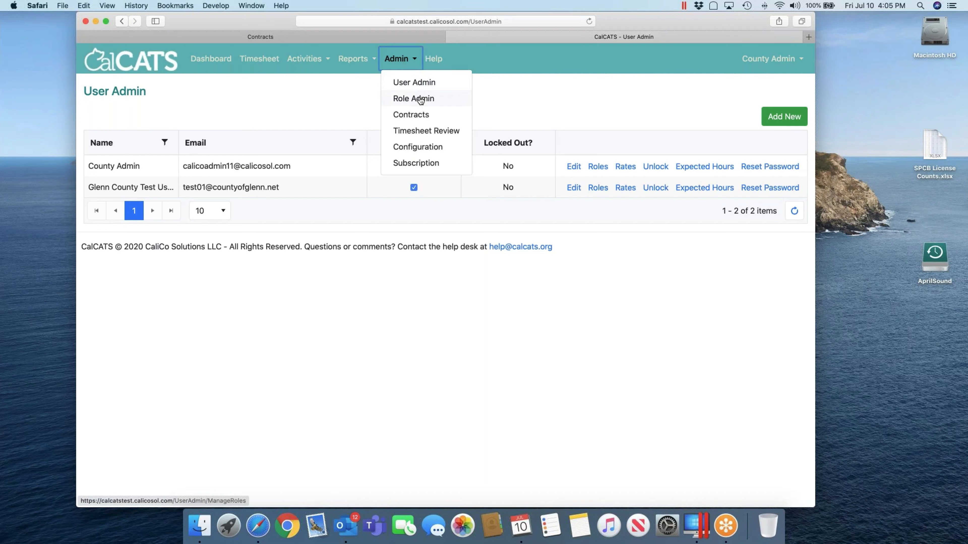
Step: Open Role Admin to list the Administrator, Ag Supervisor and Ag User roles
left_click(420, 99)
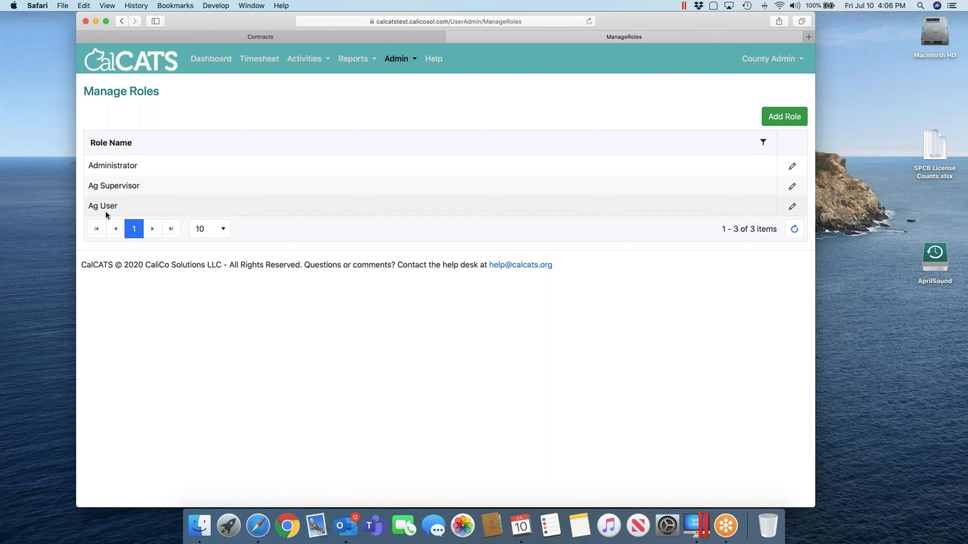
left_click(791, 206)
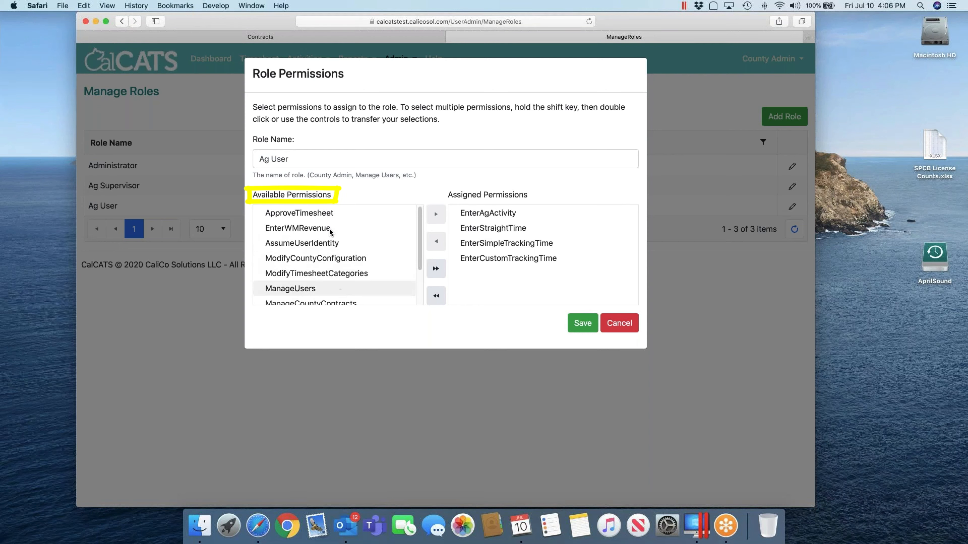
left_click(617, 329)
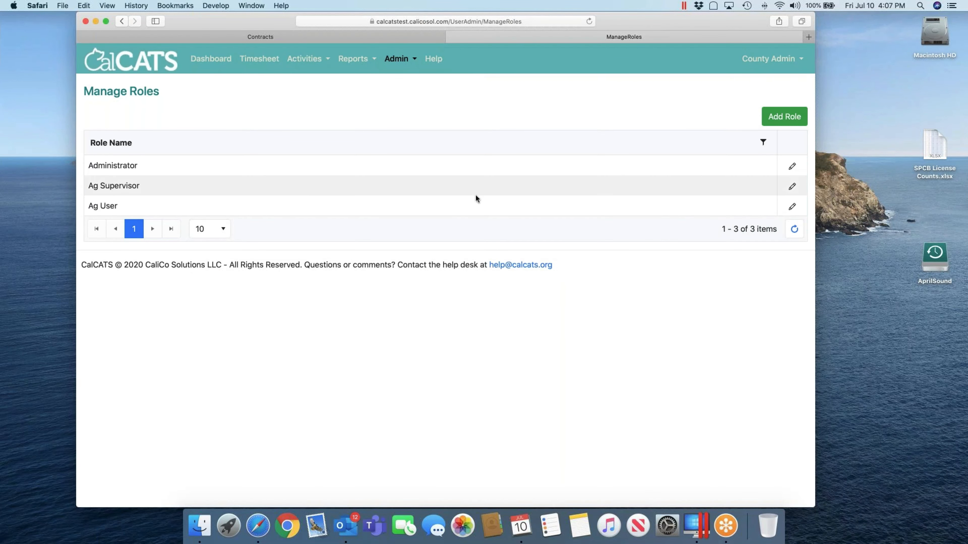
left_click(792, 186)
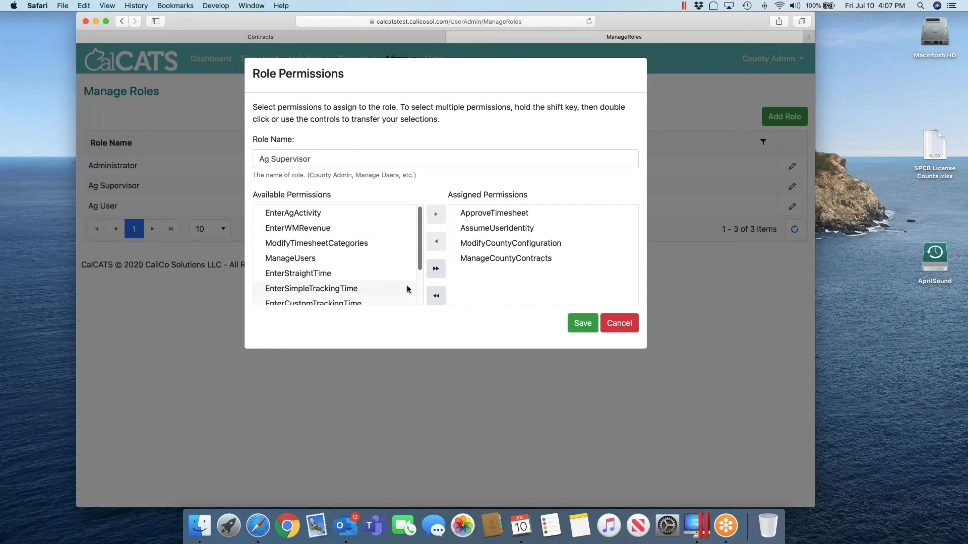
left_click(621, 324)
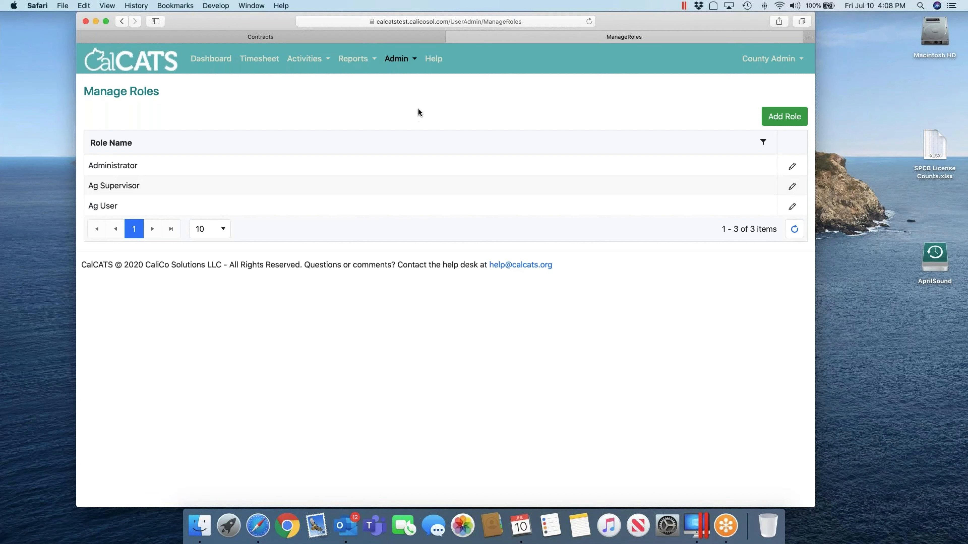
Step: Go back to the User Admin page showing the two existing users
left_click(405, 63)
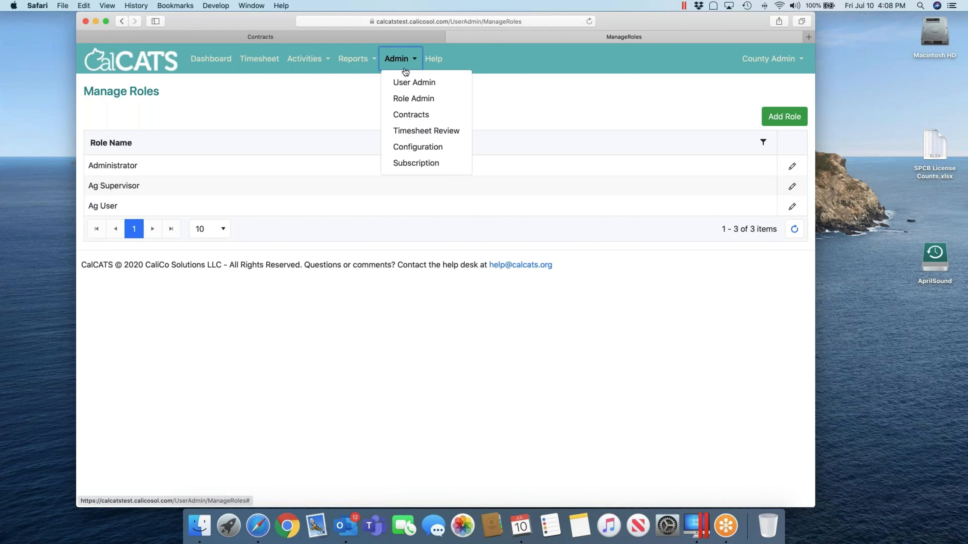
left_click(406, 83)
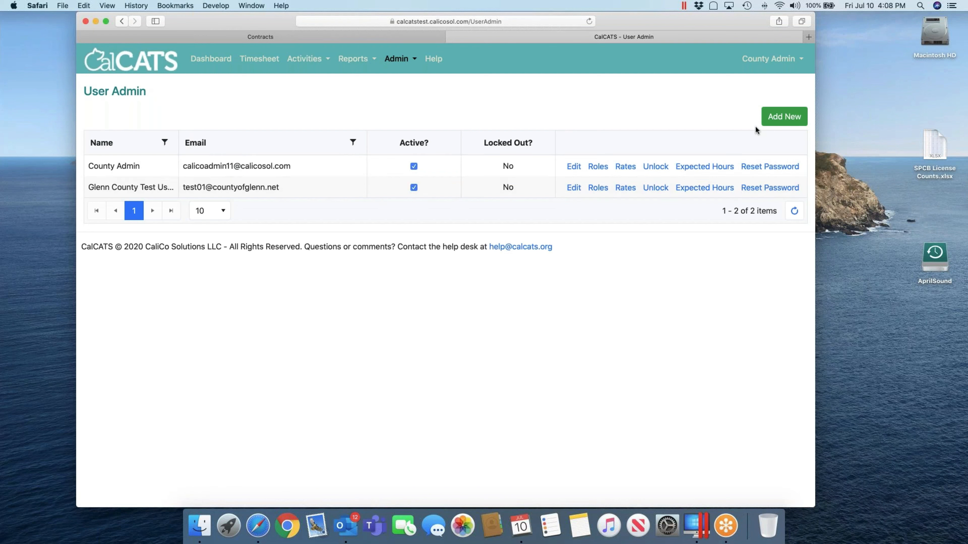
Step: Start a new user with the full name 'Biologist 1'
left_click(776, 121)
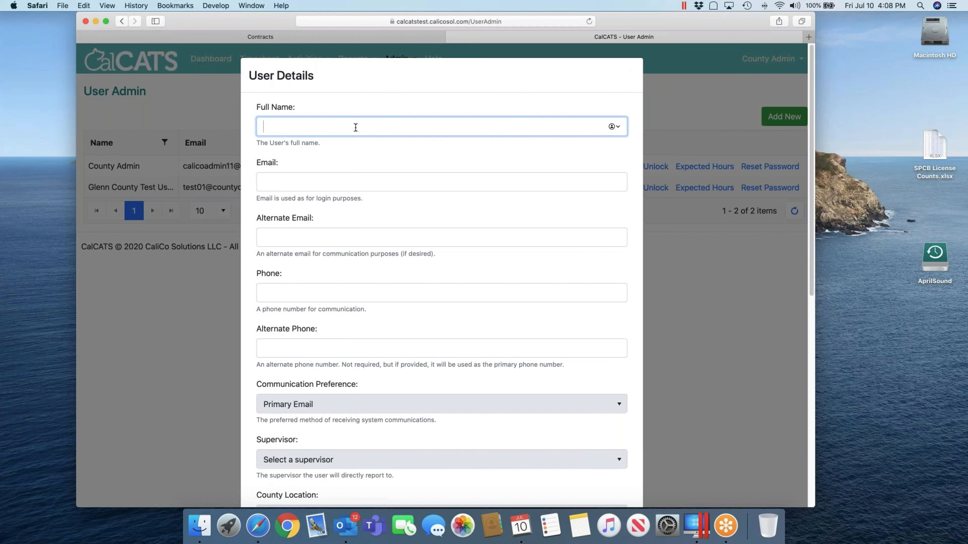
type("Biologist 1")
Step: Enter the new user's login e-mail address
key("Tab")
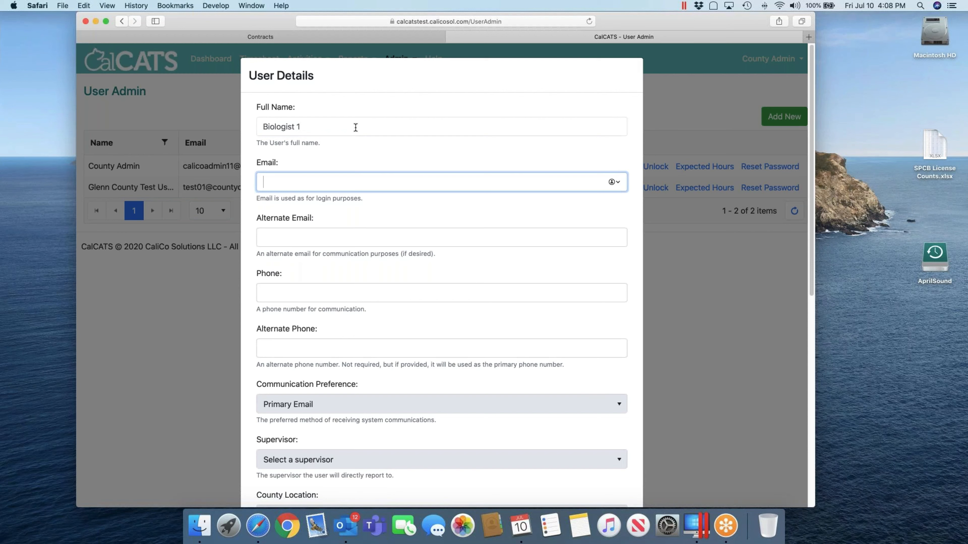
key("Tab")
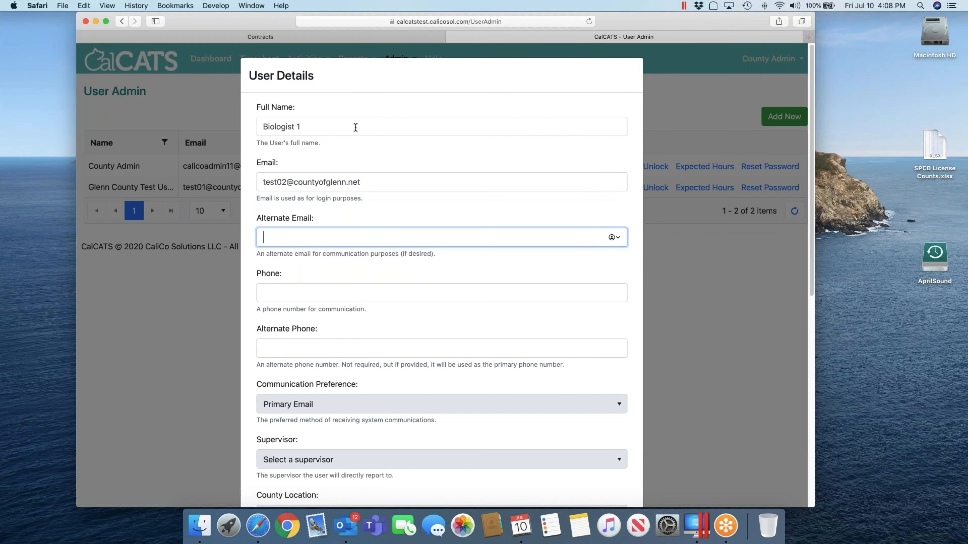
scroll(453, 158, "down", 1)
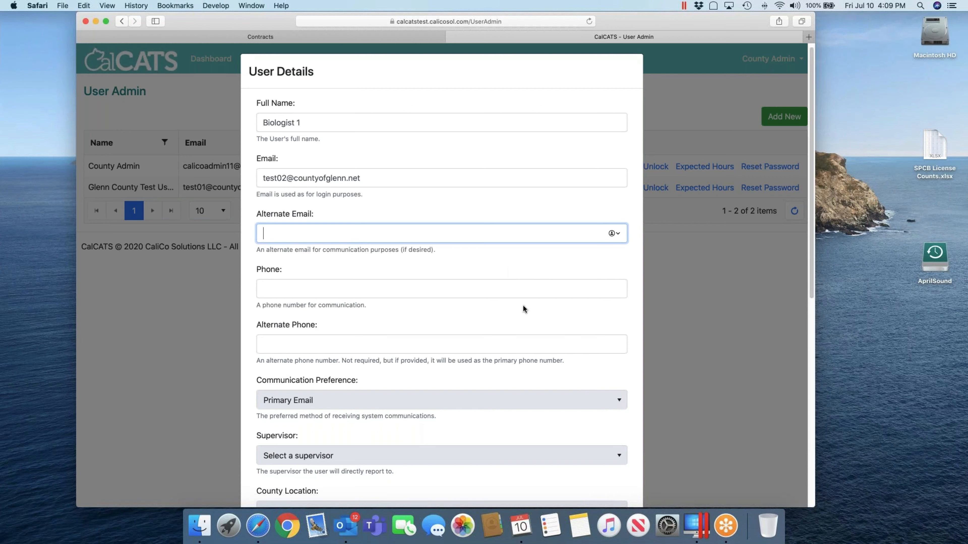
scroll(522, 306, "down", 5)
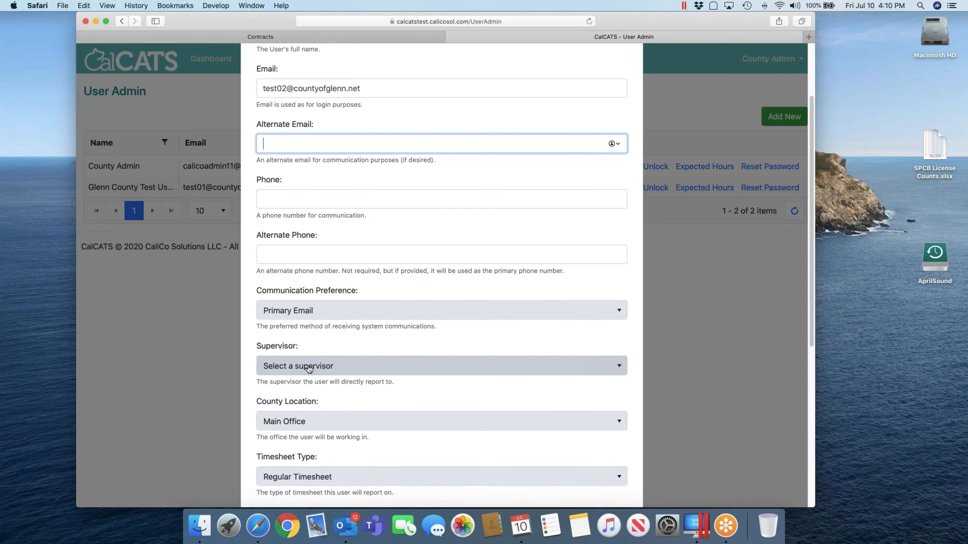
scroll(388, 400, "down", 4)
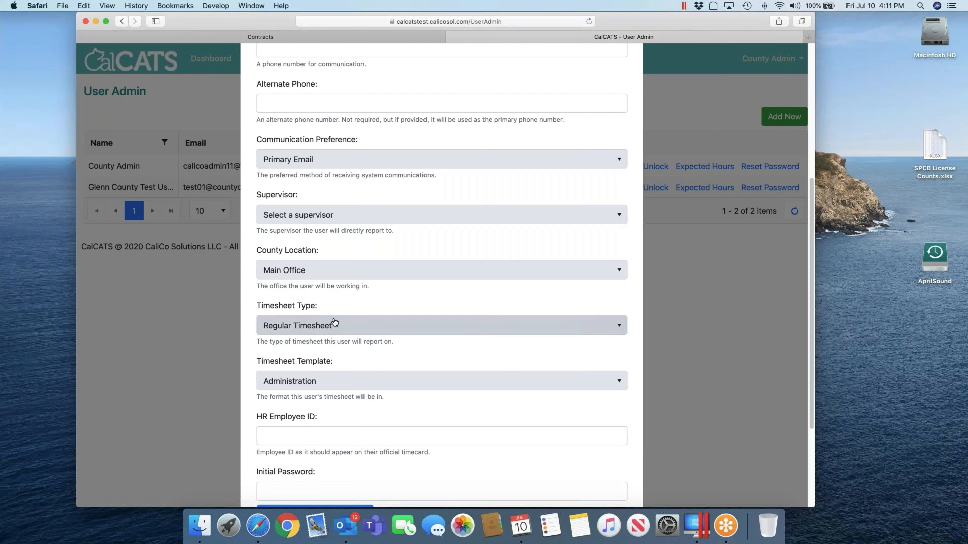
Step: Change the timesheet template from Administration to Staff
scroll(441, 276, "down", 1)
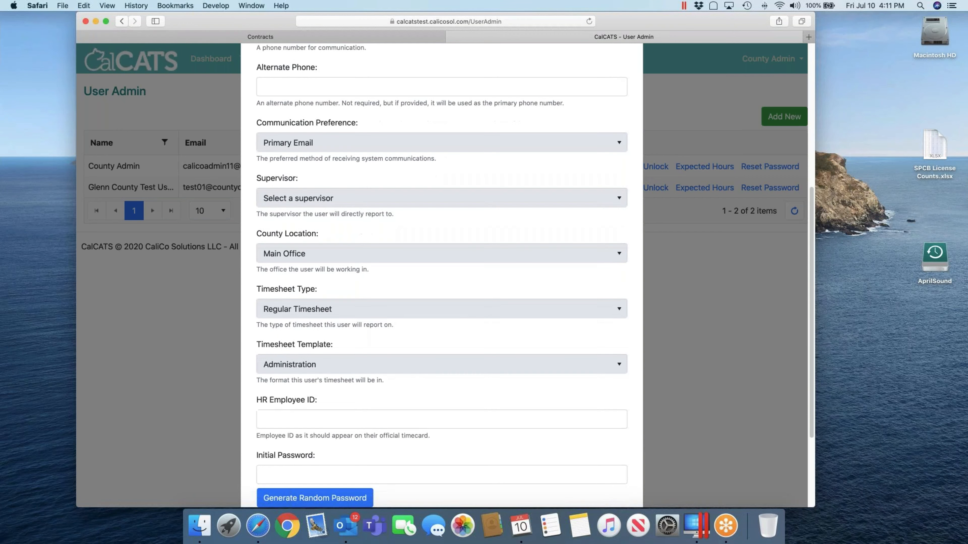
scroll(309, 312, "down", 3)
left_click(308, 311)
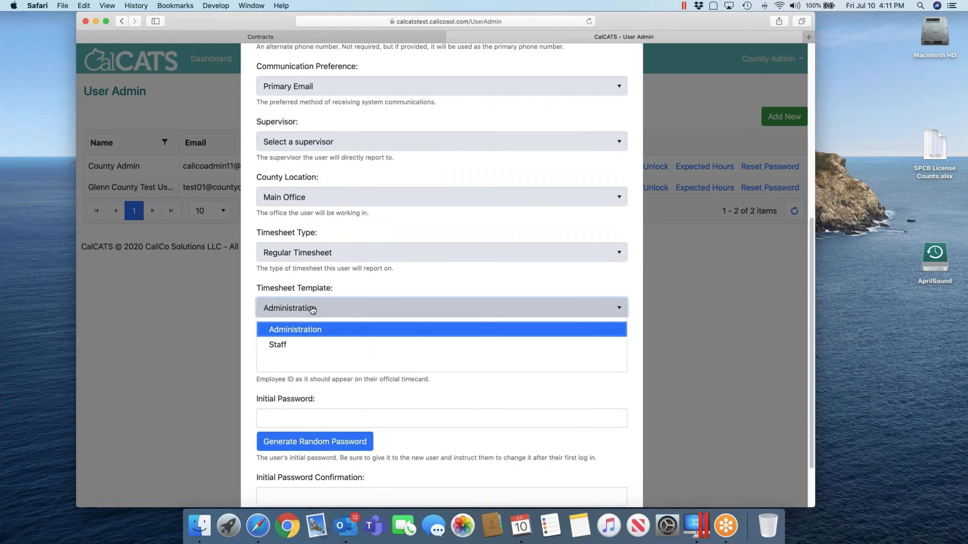
left_click(284, 346)
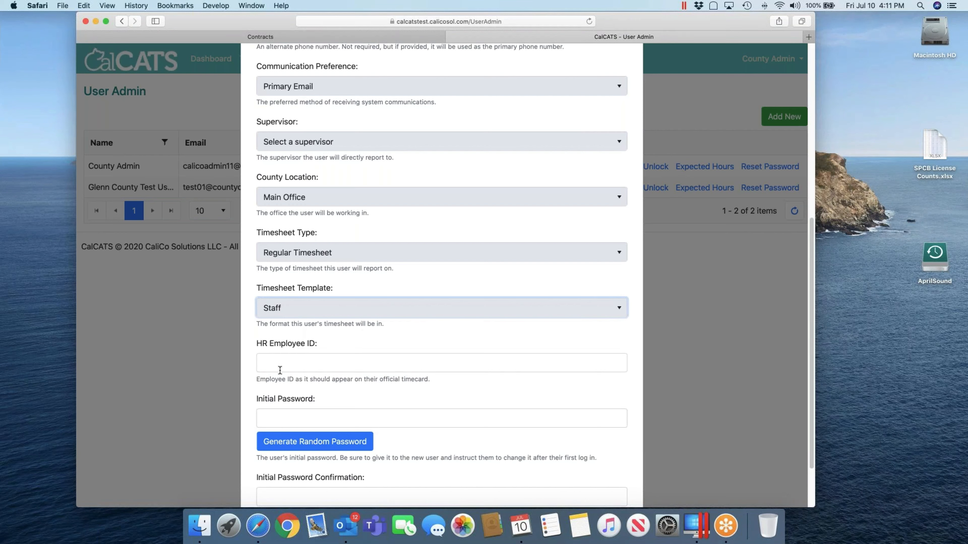
left_click(335, 361)
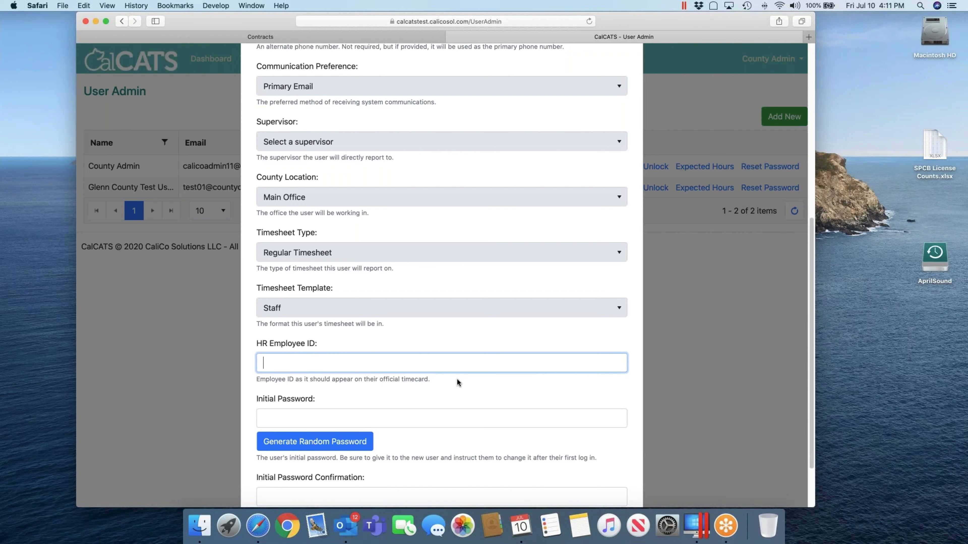
scroll(457, 378, "down", 3)
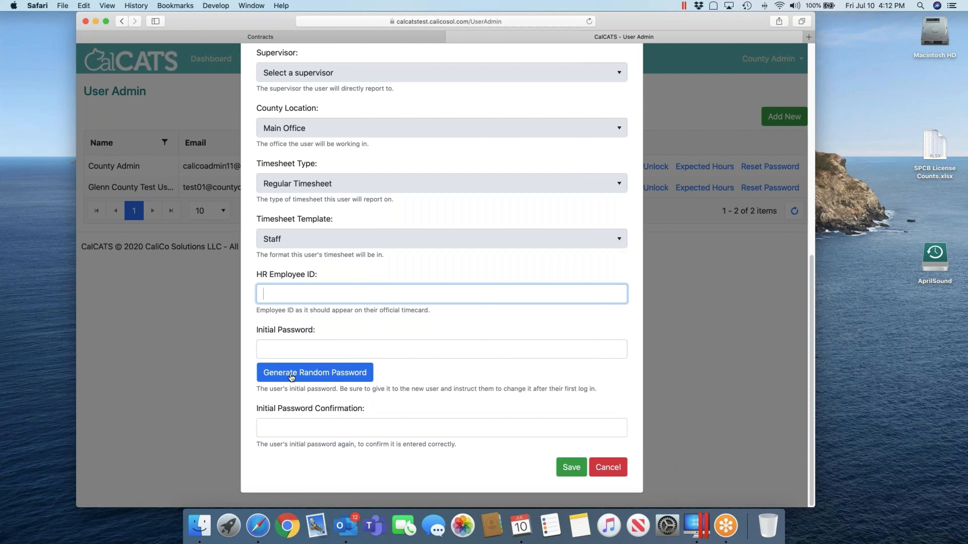
Step: Replace the generated password with a custom initial password, confirm it, and save Biologist 1
left_click(306, 373)
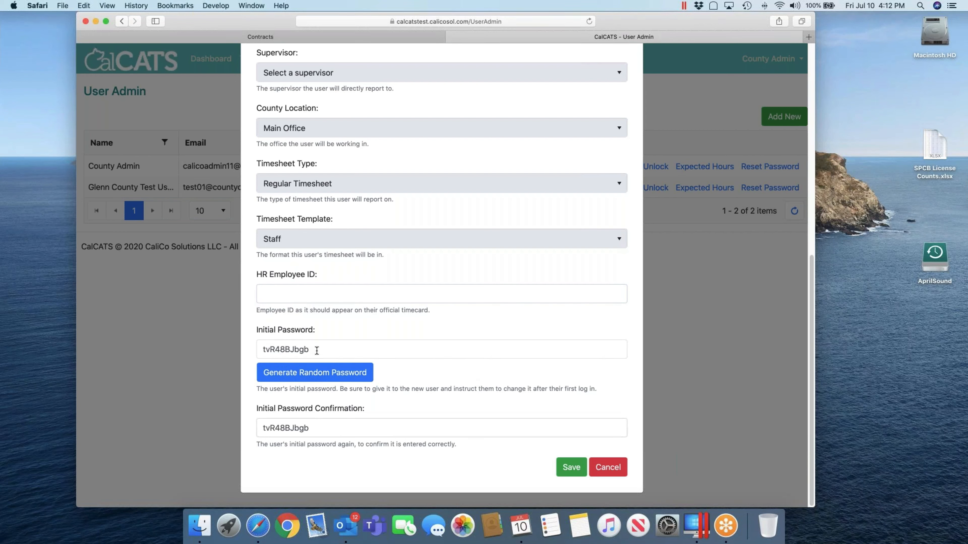
left_click_drag(316, 350, 251, 349)
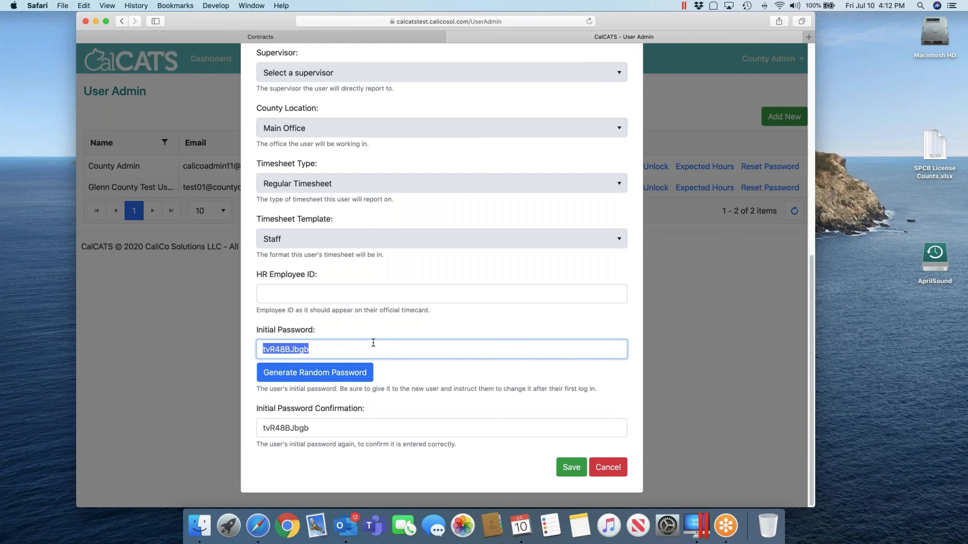
key("Tab")
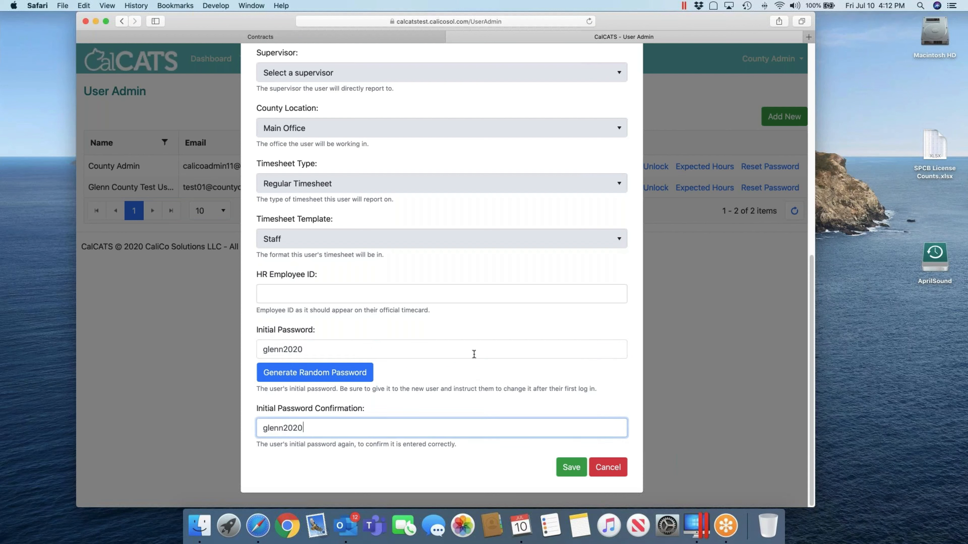
left_click(579, 466)
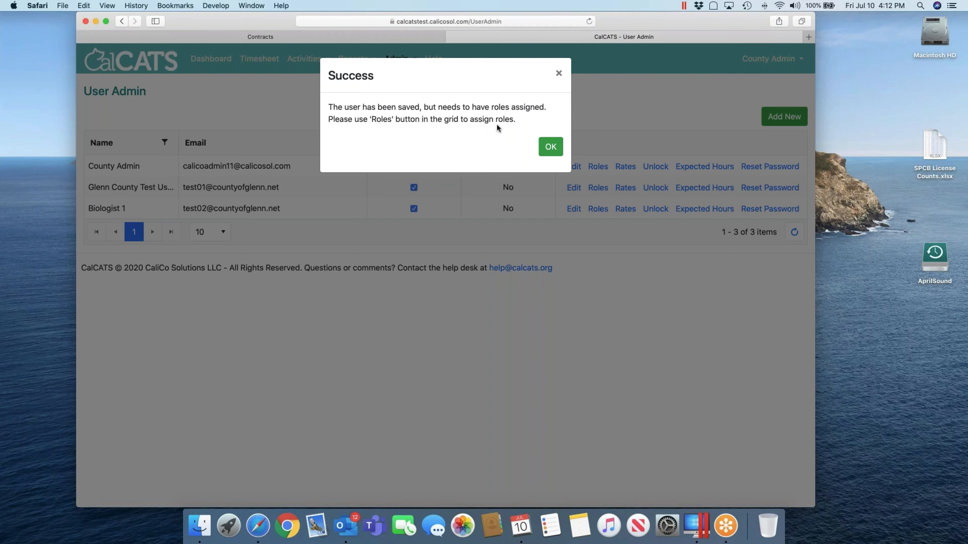
Step: Dismiss the success message, leaving three users in the User Admin list
left_click(549, 147)
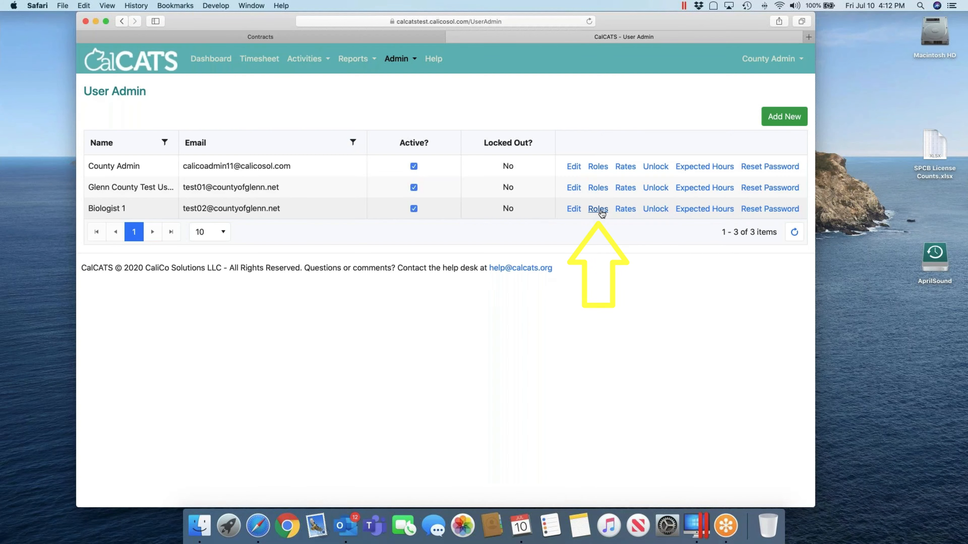
Step: Assign the Ag User role to Biologist 1 and confirm the role change
left_click(598, 210)
left_click(294, 158)
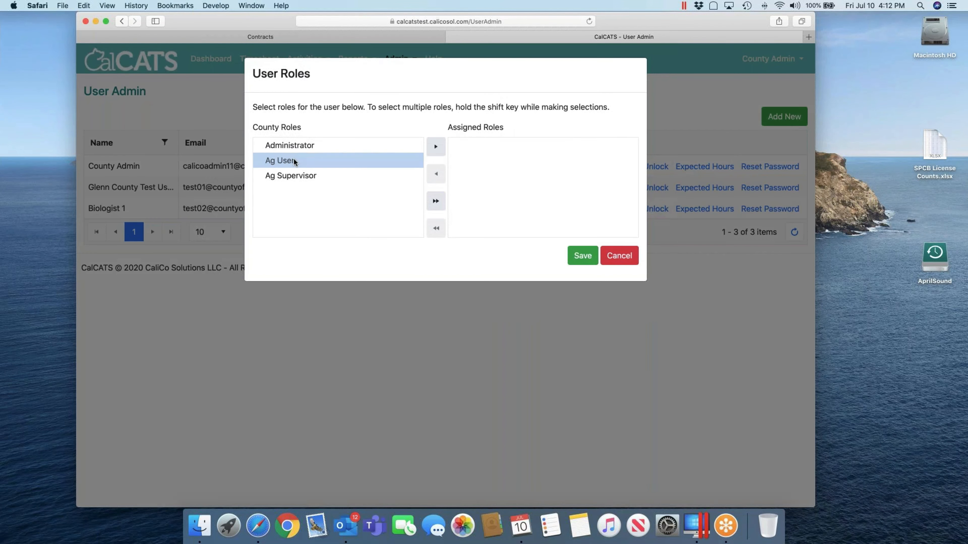
left_click(436, 146)
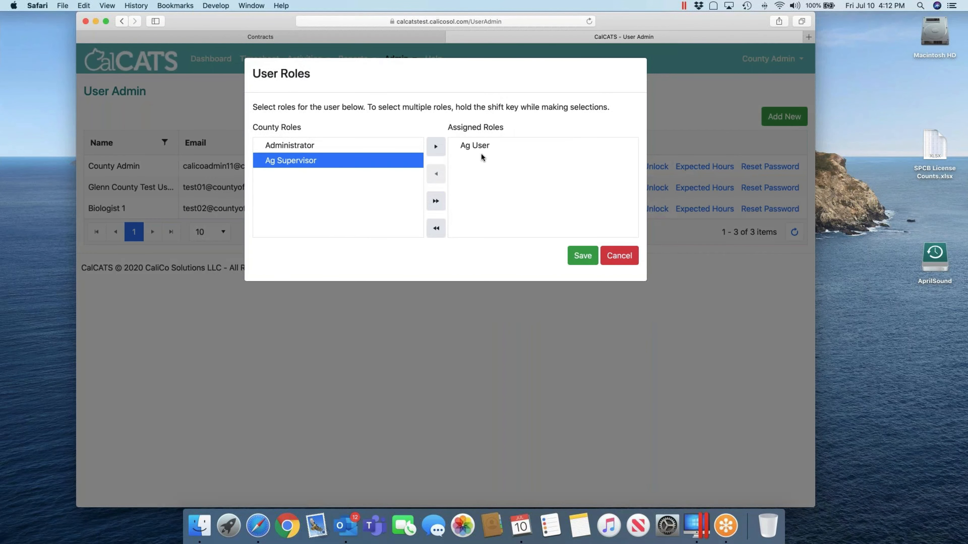
left_click(582, 256)
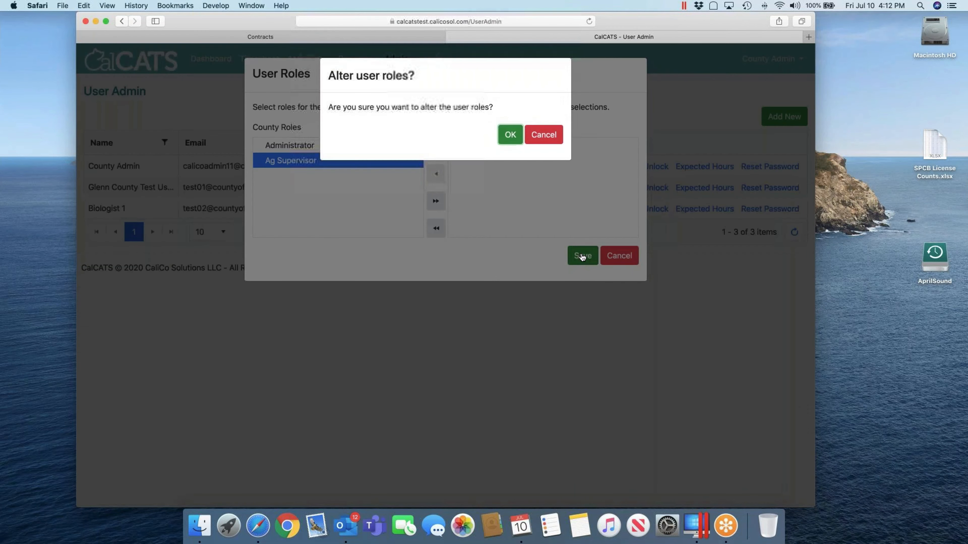
left_click(510, 134)
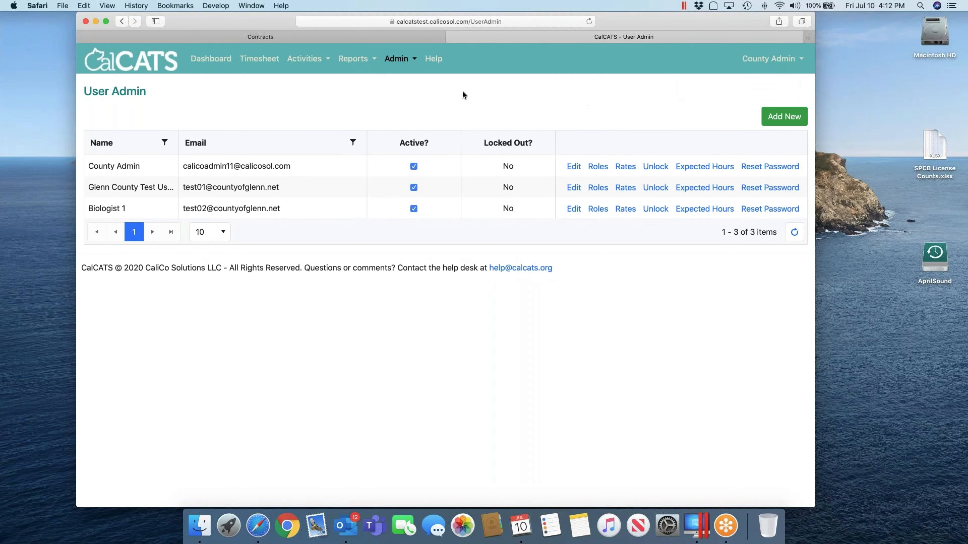
left_click(770, 117)
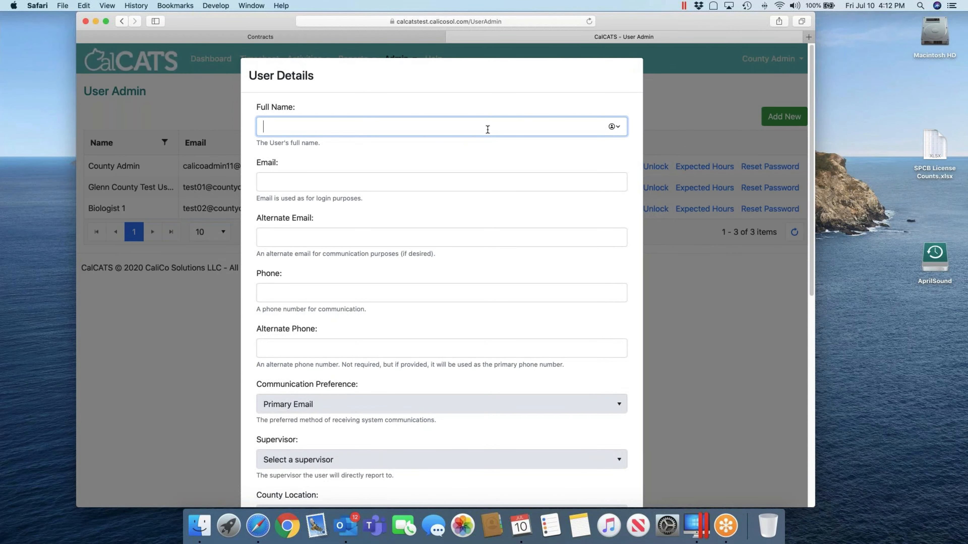
Step: Enter the full name 'Supervisor 1' and the new user's login e-mail
type("Supervisor")
key("Tab")
left_click(488, 129)
type("1")
key("Tab")
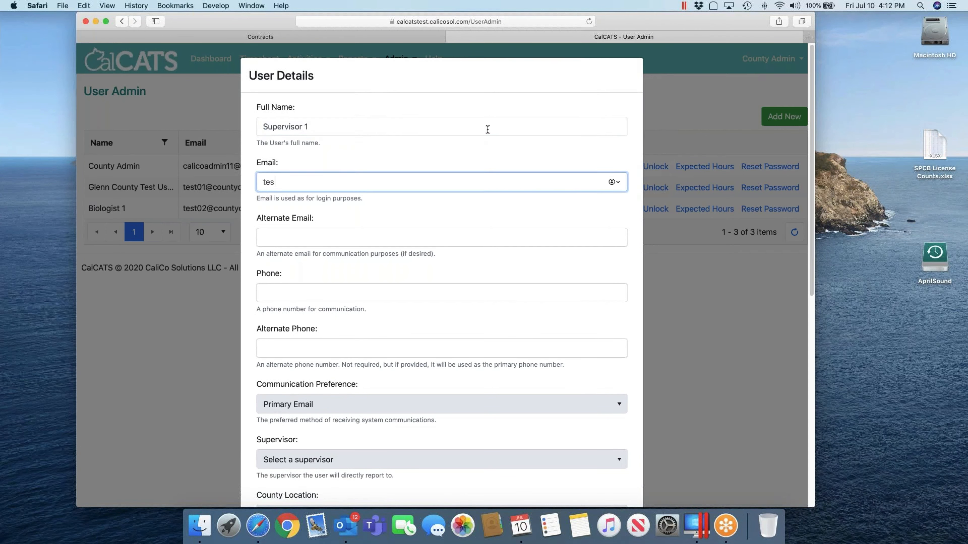
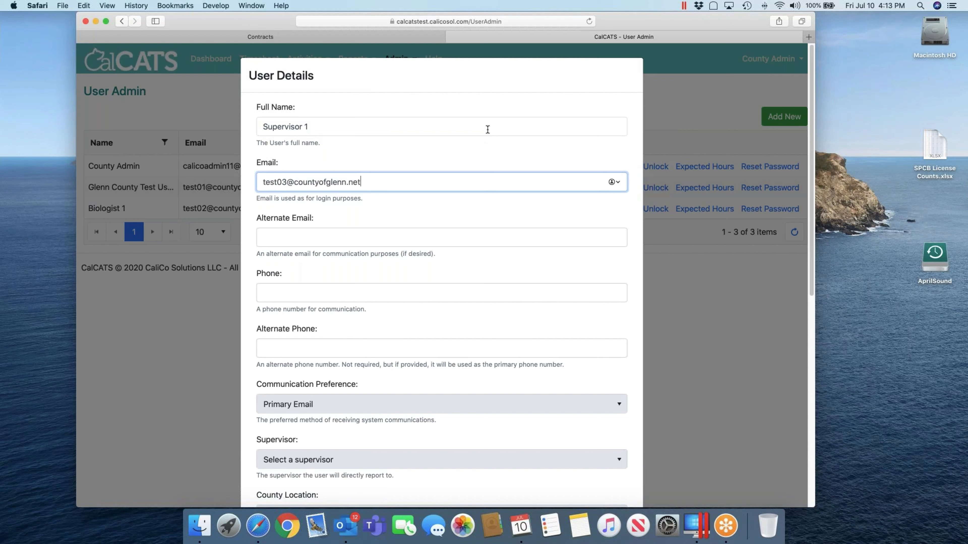
Step: Set the initial password and its confirmation, then save Supervisor 1
key("Tab")
key("Tab")
key("Tab")
key("Tab")
key("Tab")
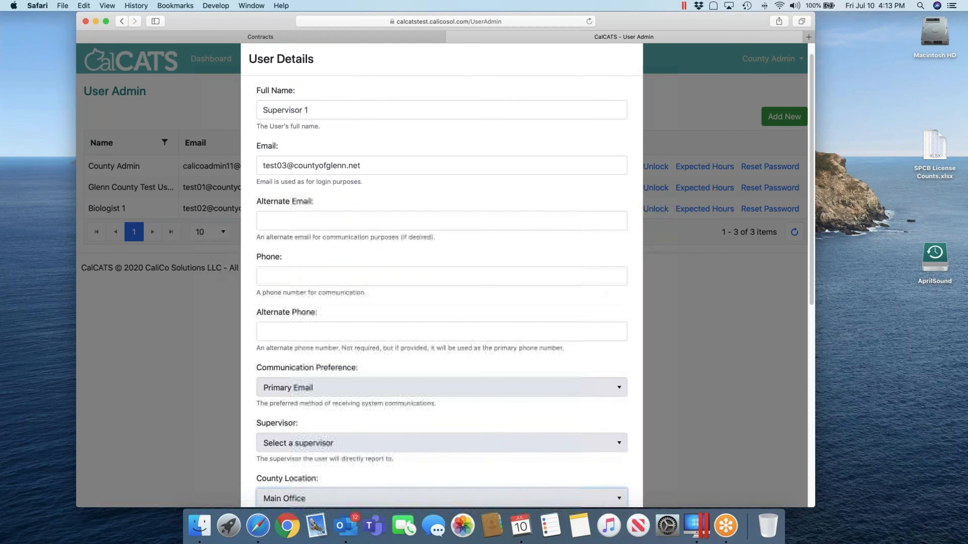
key("Tab")
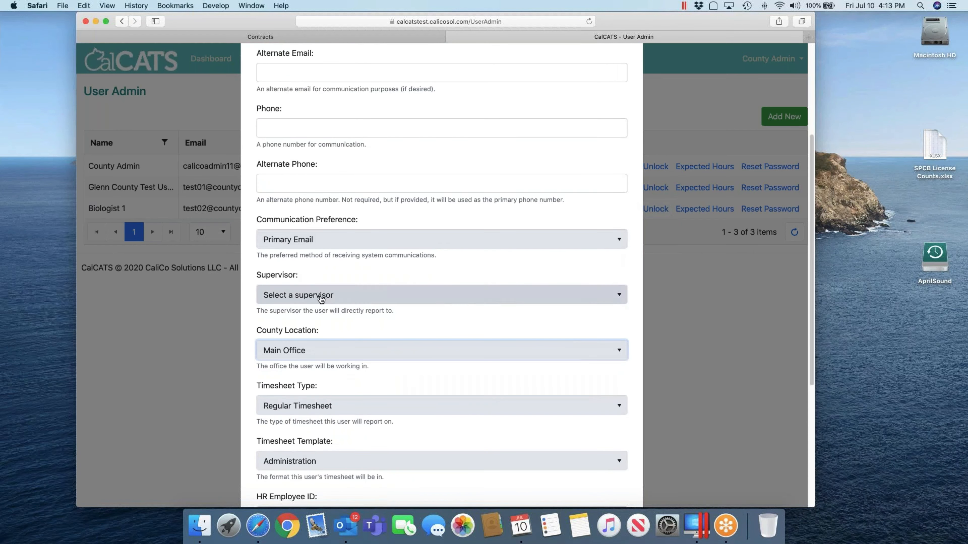
scroll(305, 349, "down", 2)
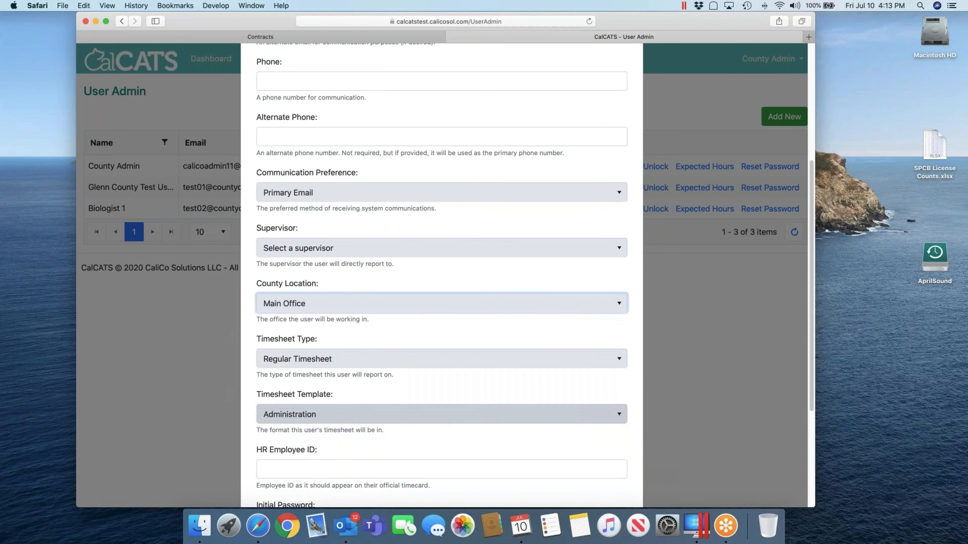
scroll(318, 415, "down", 5)
left_click(325, 374)
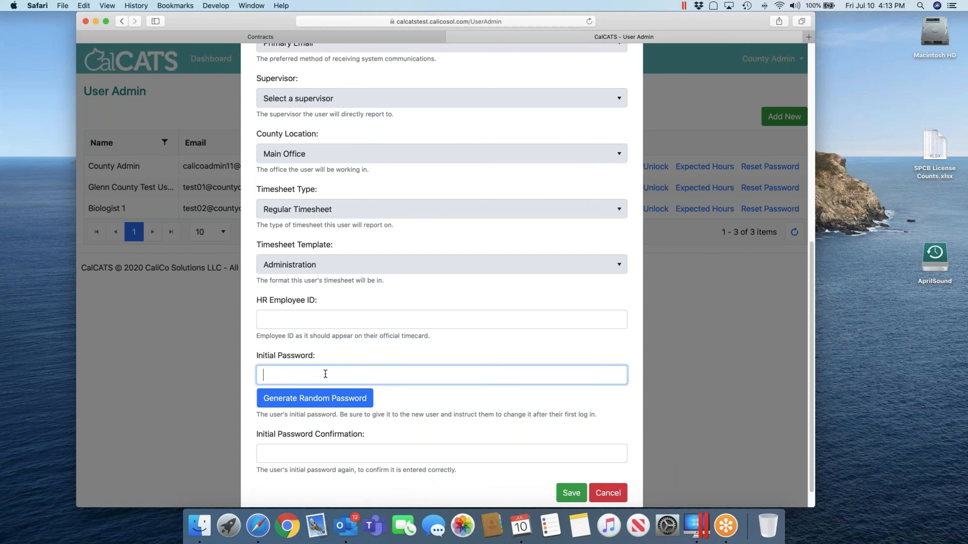
key("Tab")
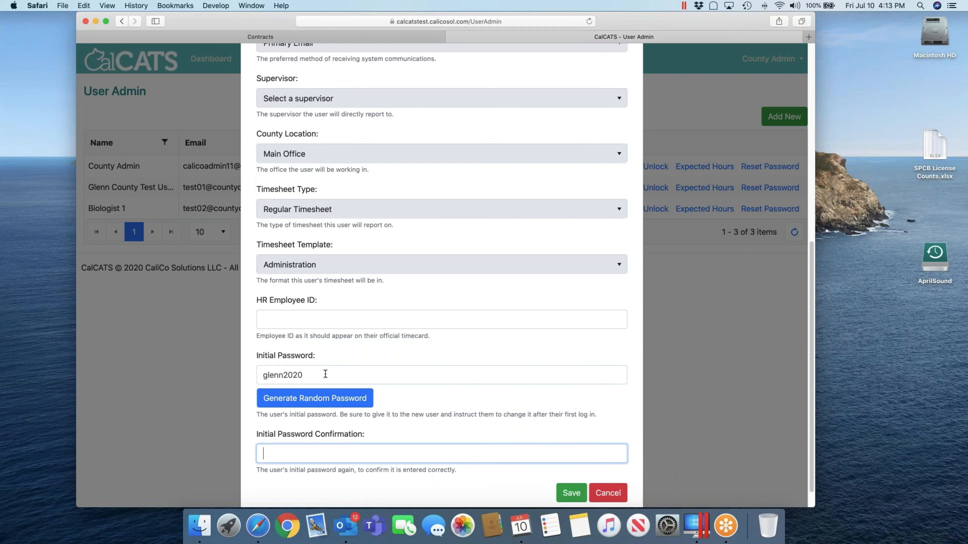
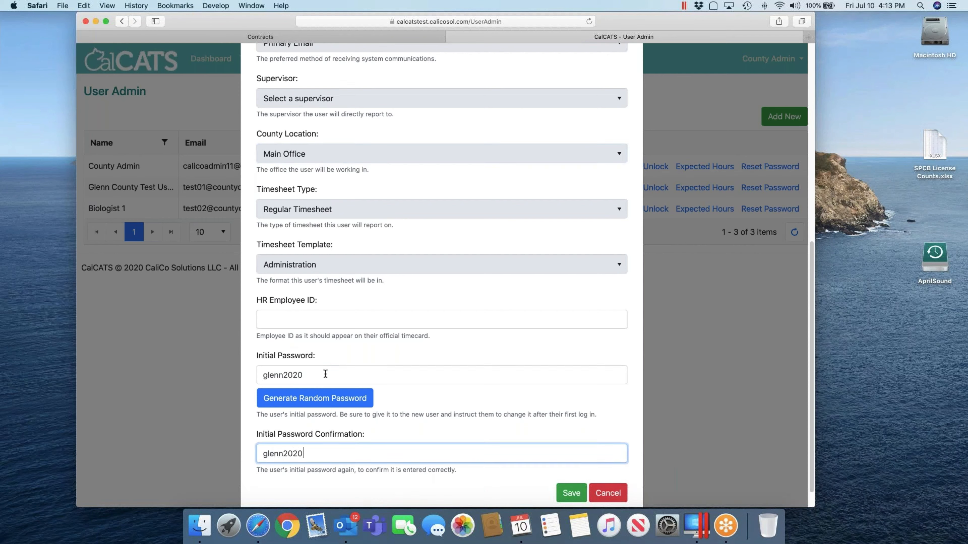
left_click(572, 493)
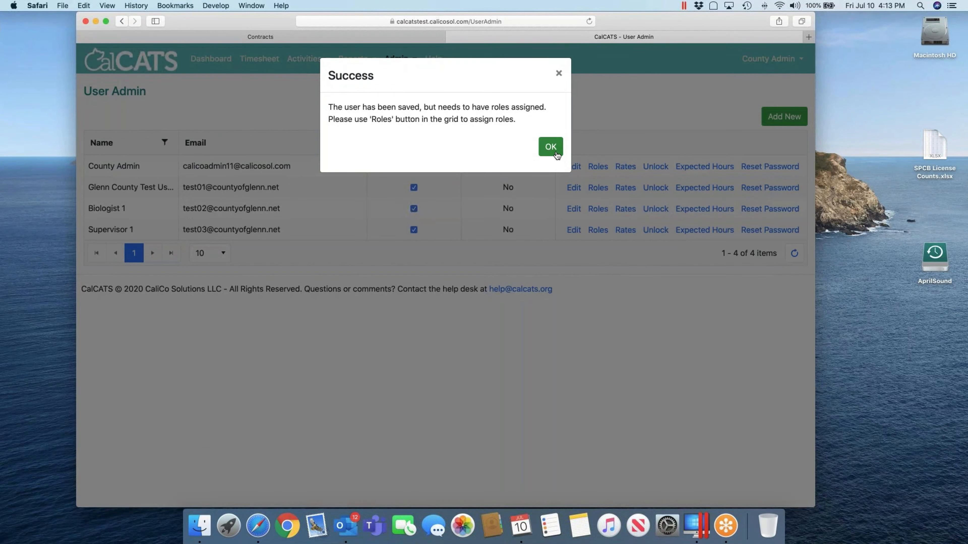
Step: Give Supervisor 1 both the Ag User and Ag Supervisor roles and save
left_click(551, 147)
left_click(599, 230)
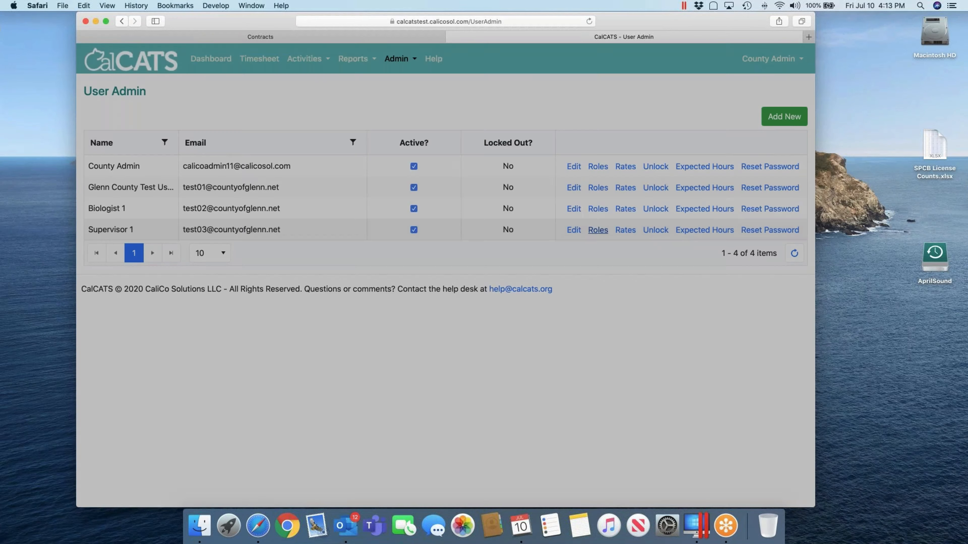
double_click(311, 159)
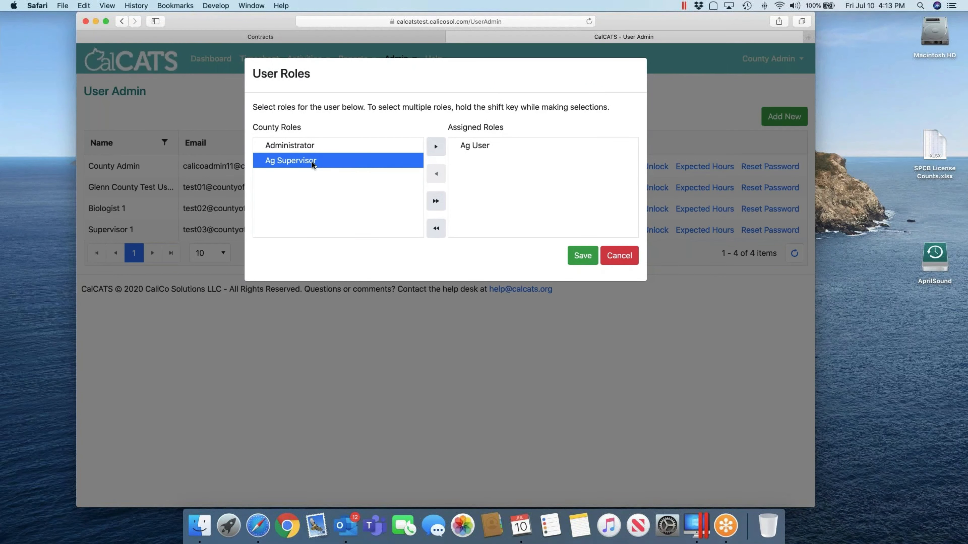
double_click(312, 164)
left_click(582, 256)
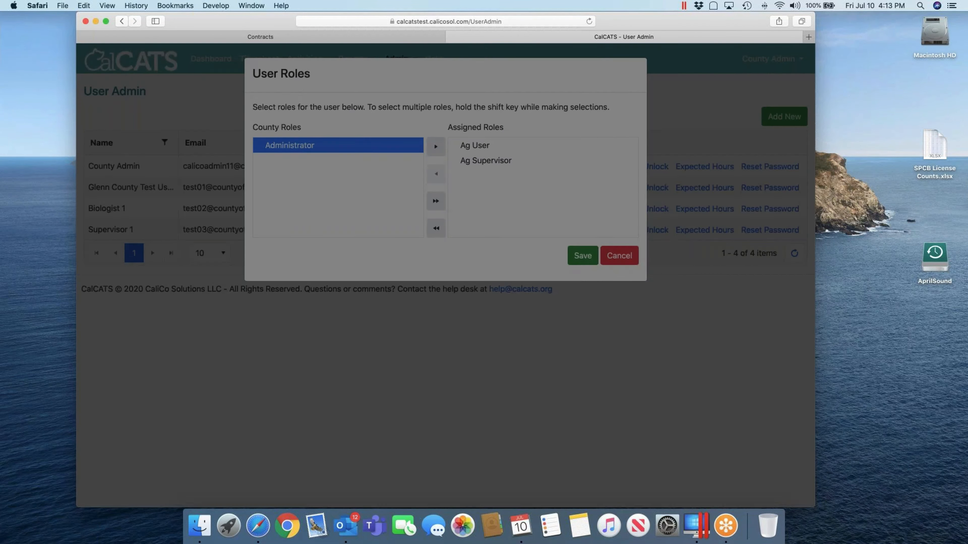
left_click(512, 137)
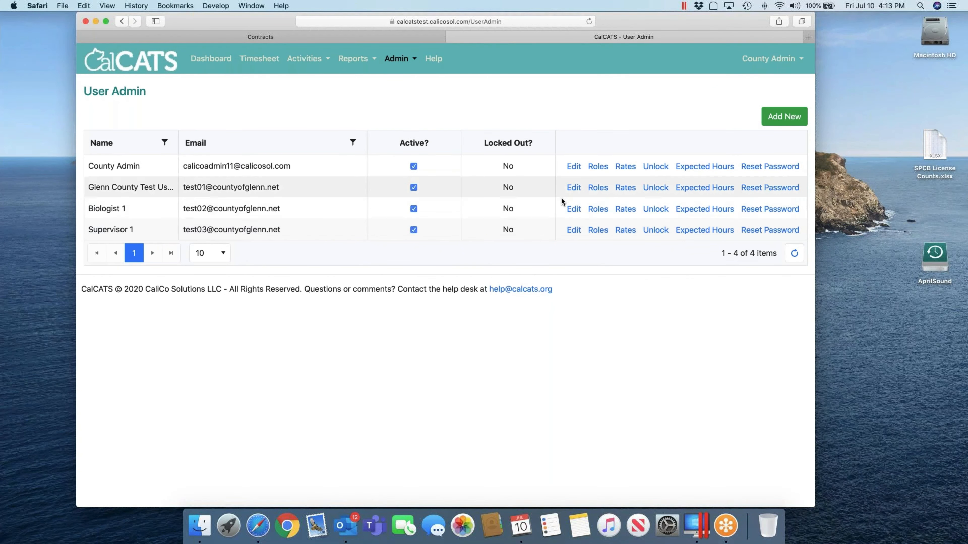
Step: Set Biologist 1's supervisor to Supervisor 1 and save the user details
left_click(573, 208)
scroll(359, 366, "down", 5)
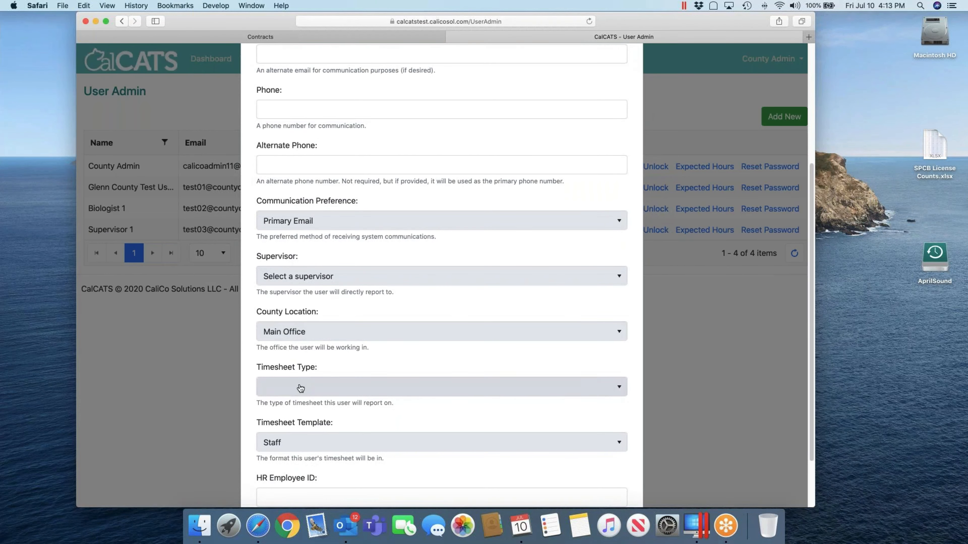
left_click(318, 276)
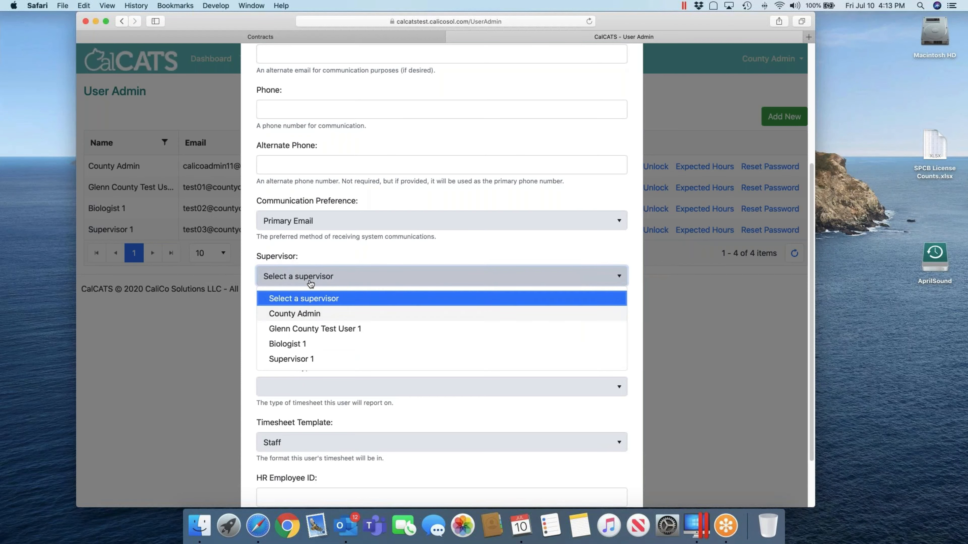
left_click(302, 358)
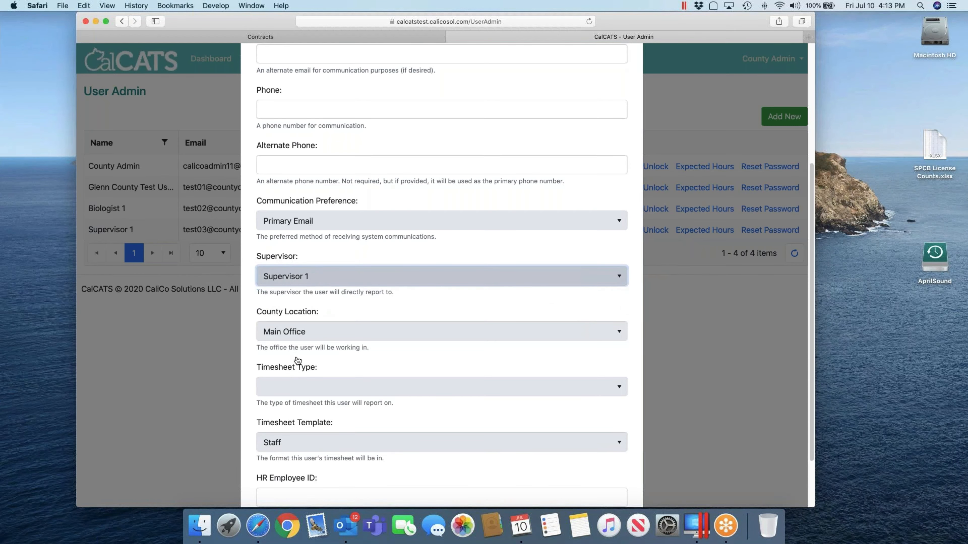
scroll(527, 434, "down", 1)
scroll(534, 438, "down", 2)
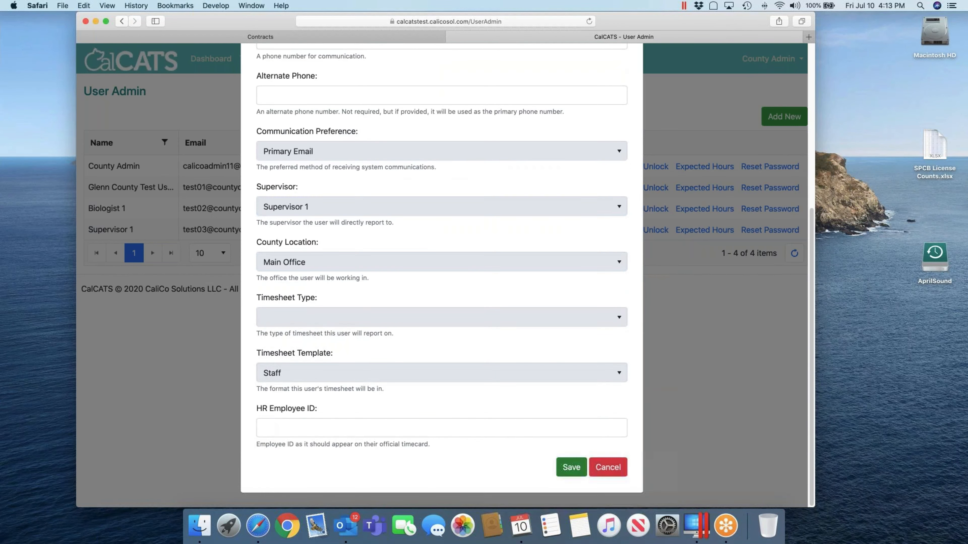
left_click(568, 466)
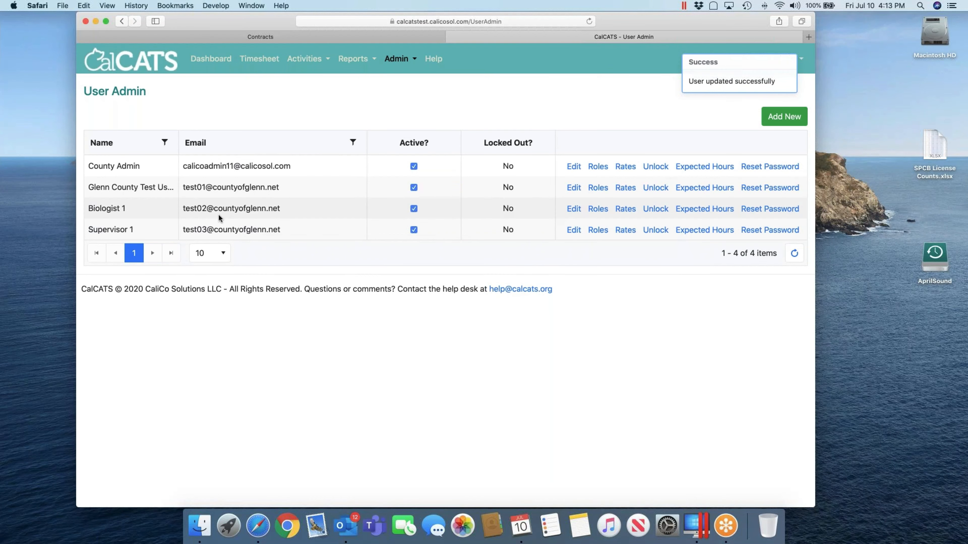
Step: Assign County Admin as Supervisor 1's supervisor and save the user's details
left_click(573, 230)
scroll(393, 317, "down", 5)
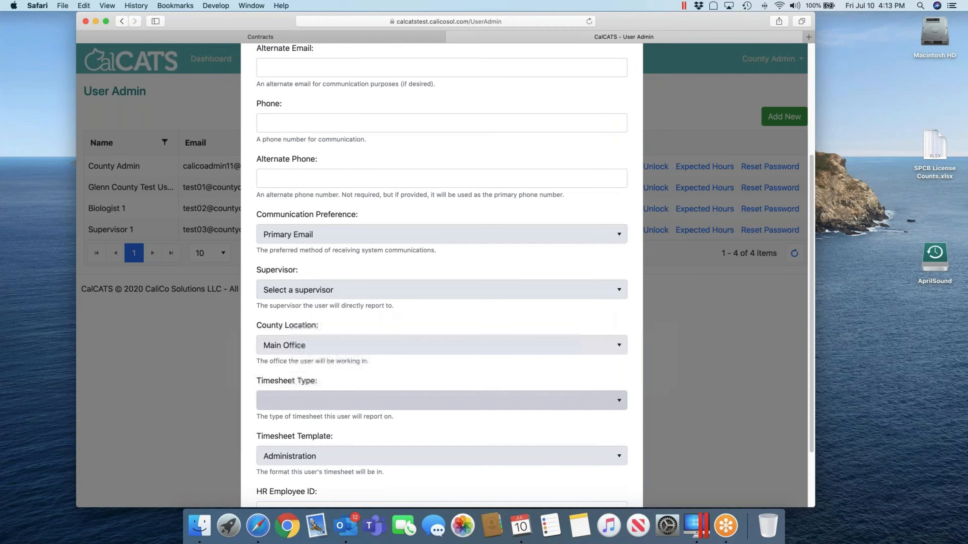
left_click(317, 294)
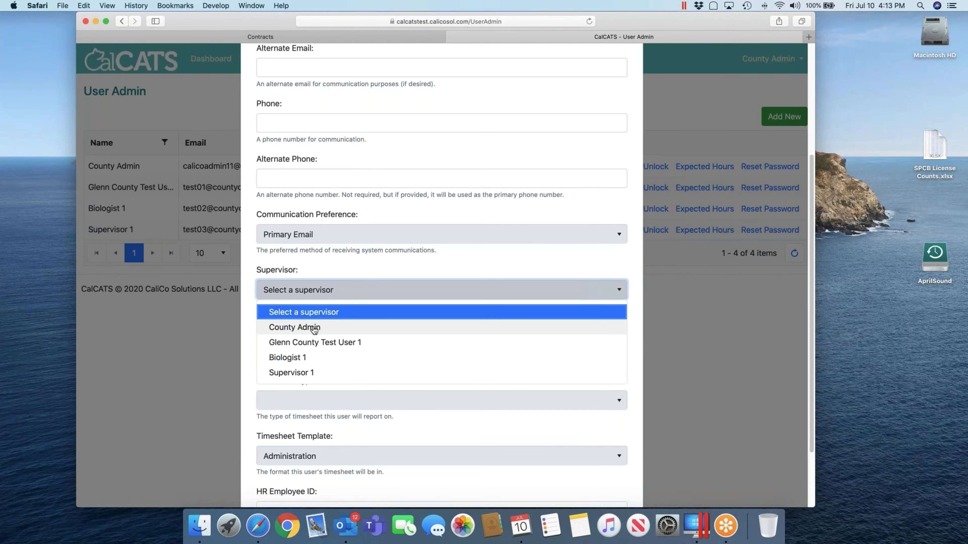
left_click(314, 328)
scroll(549, 346, "down", 1)
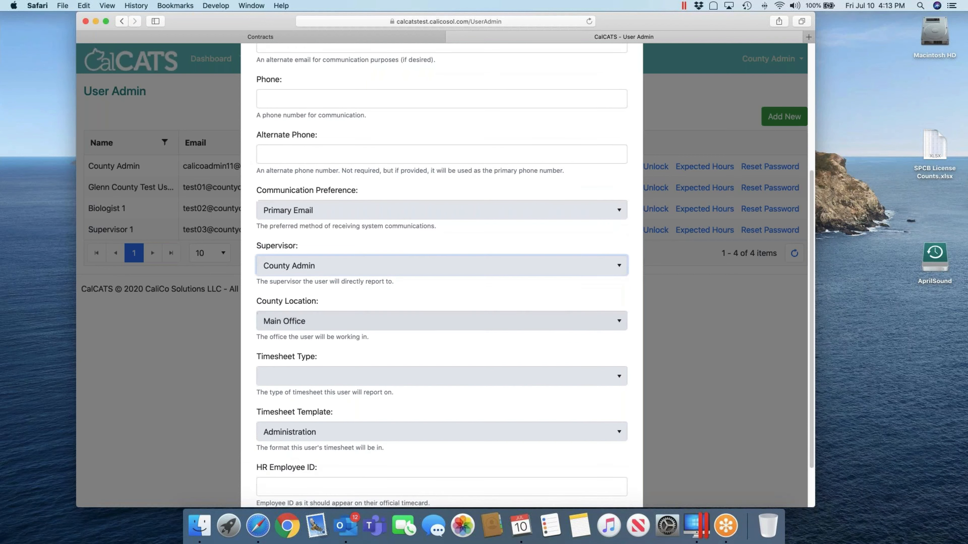
left_click(406, 269)
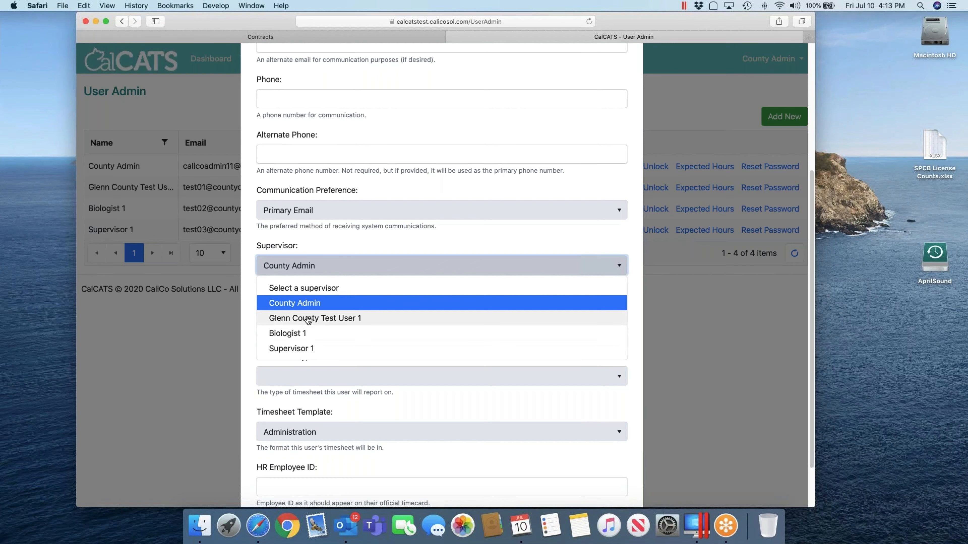
left_click(303, 304)
scroll(571, 466, "down", 2)
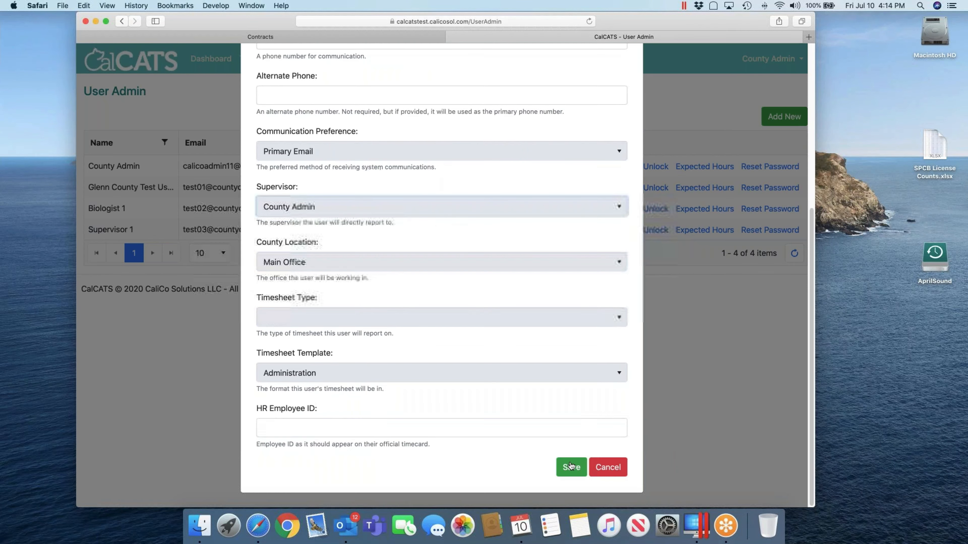
left_click(570, 467)
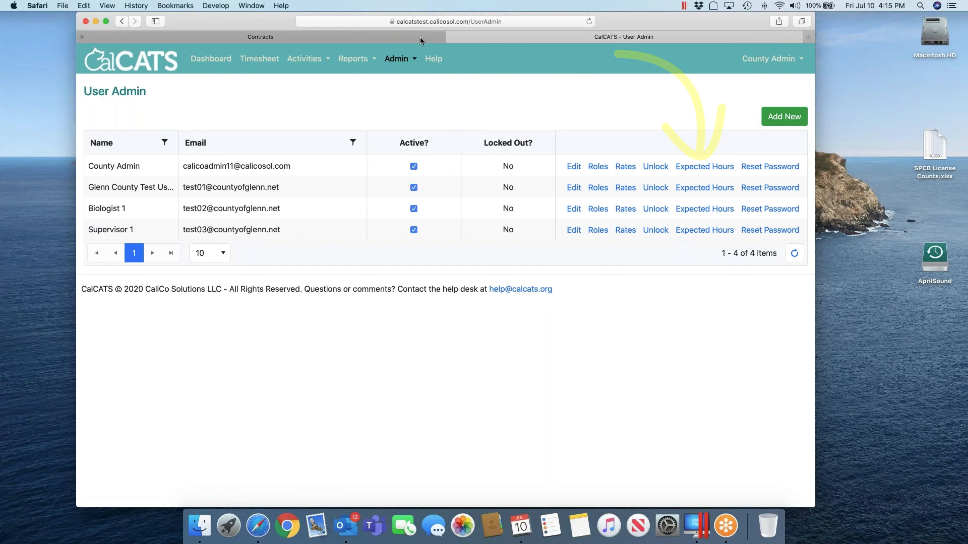
Step: Review expected versus entered hours on the Time and Activity Dashboard, then go back to User Admin
left_click(252, 36)
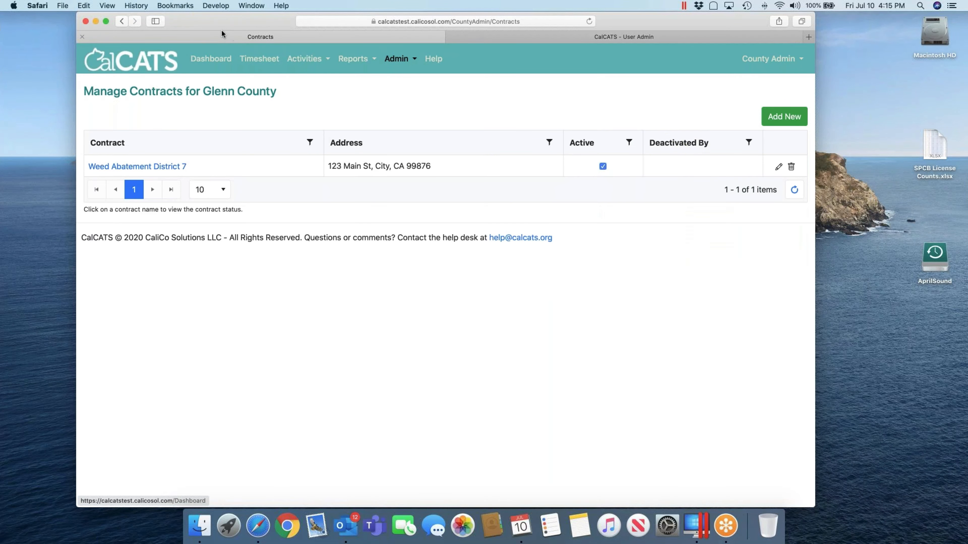
left_click(212, 60)
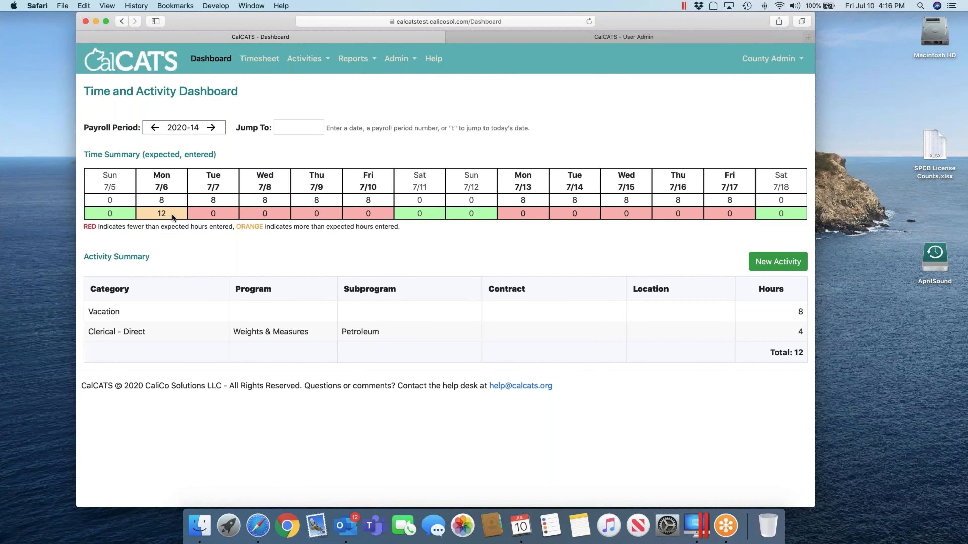
left_click(491, 36)
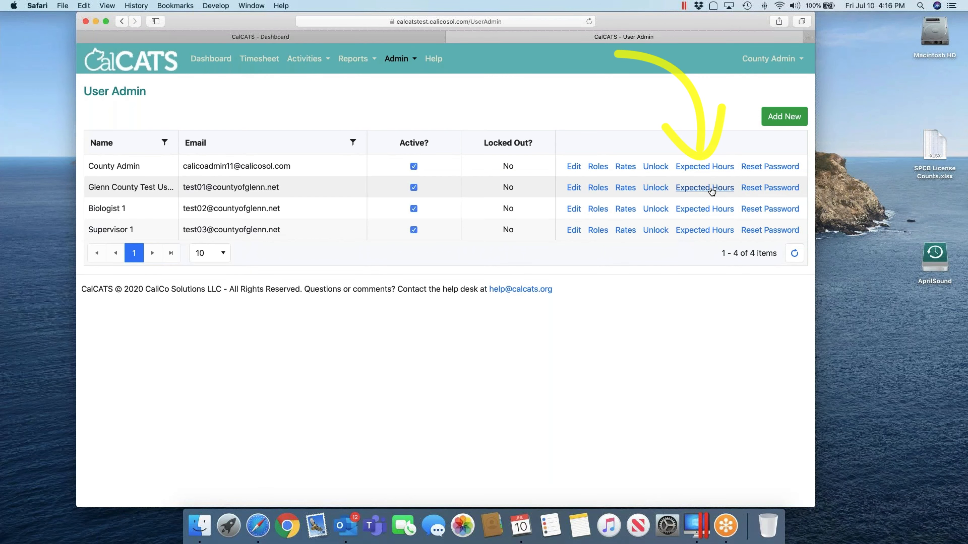
Step: Try the 9/80 and 10-hour presets for Biologist 1, then save 8 hours each weekday
left_click(704, 209)
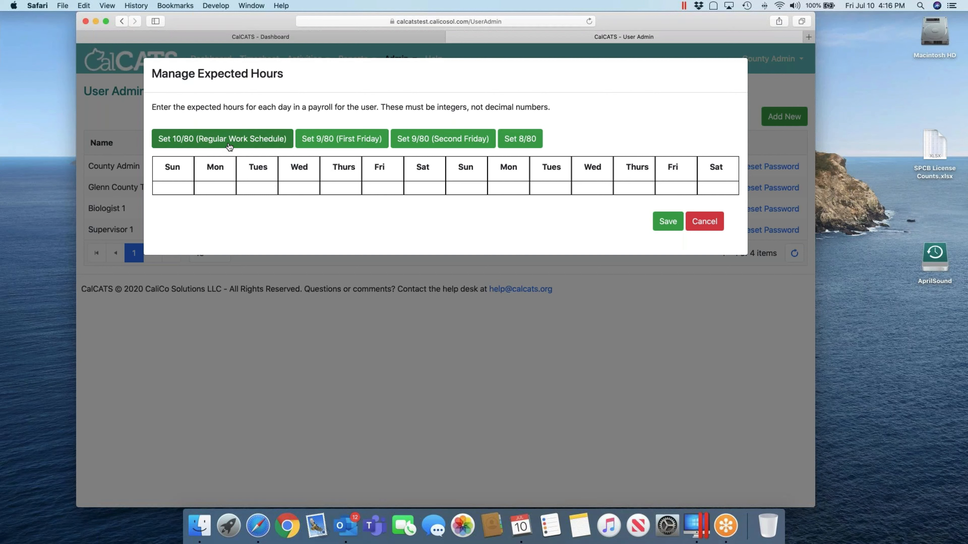
left_click(229, 188)
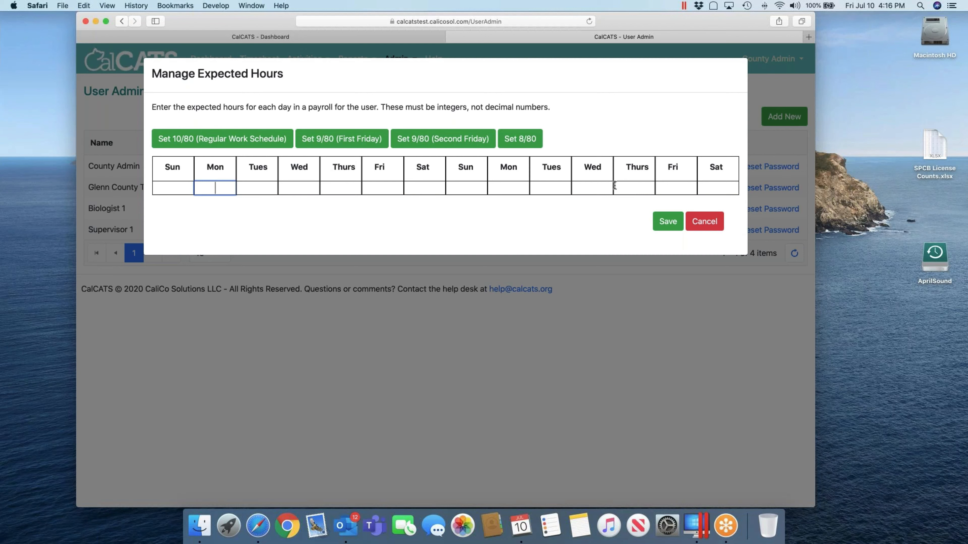
left_click(249, 142)
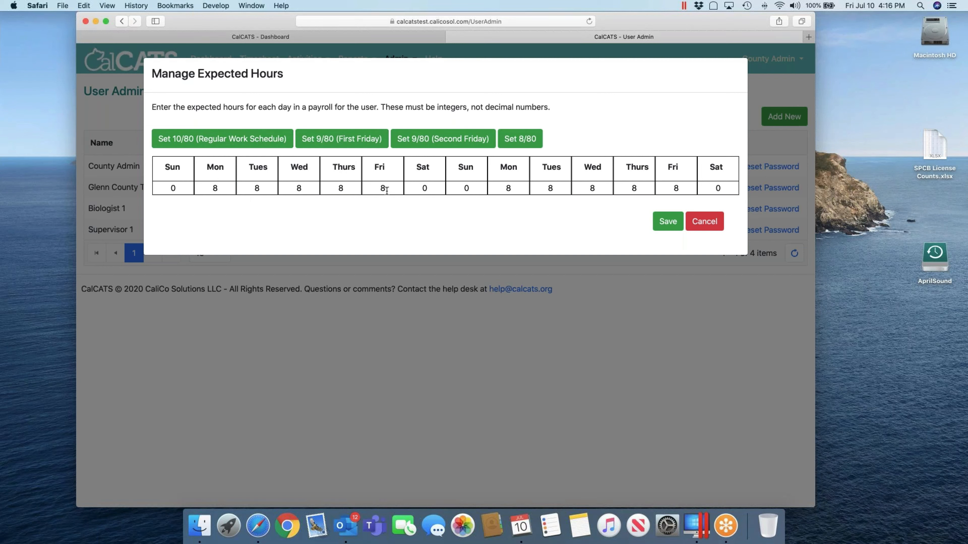
left_click(350, 139)
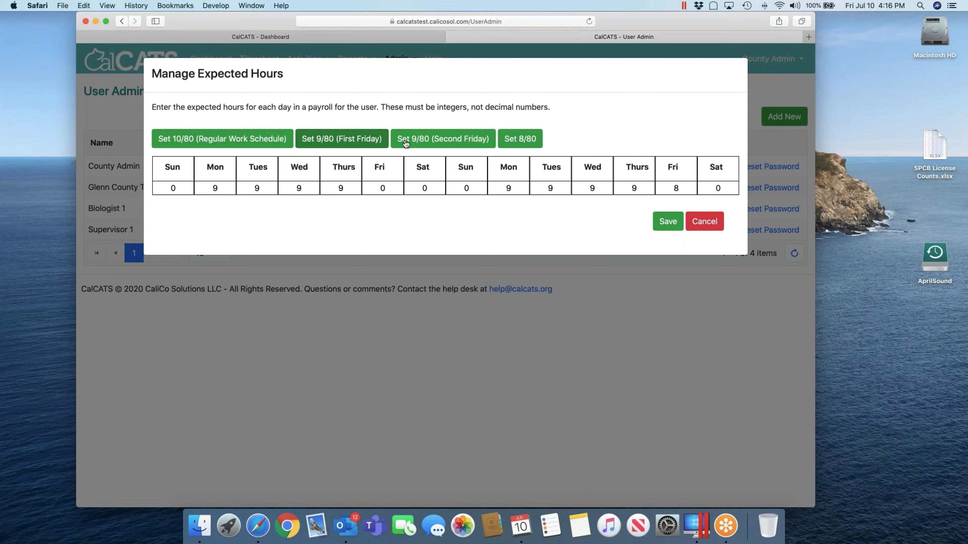
left_click(431, 139)
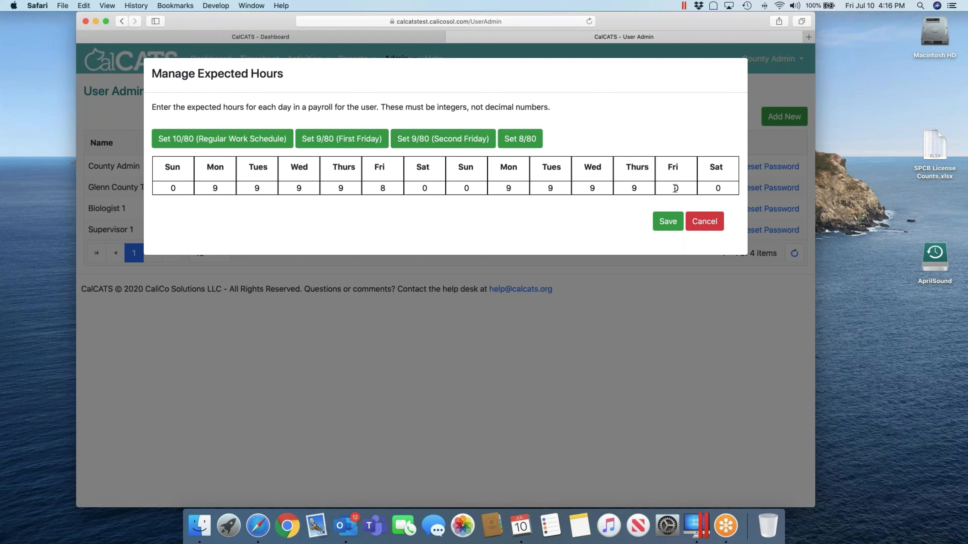
left_click(533, 140)
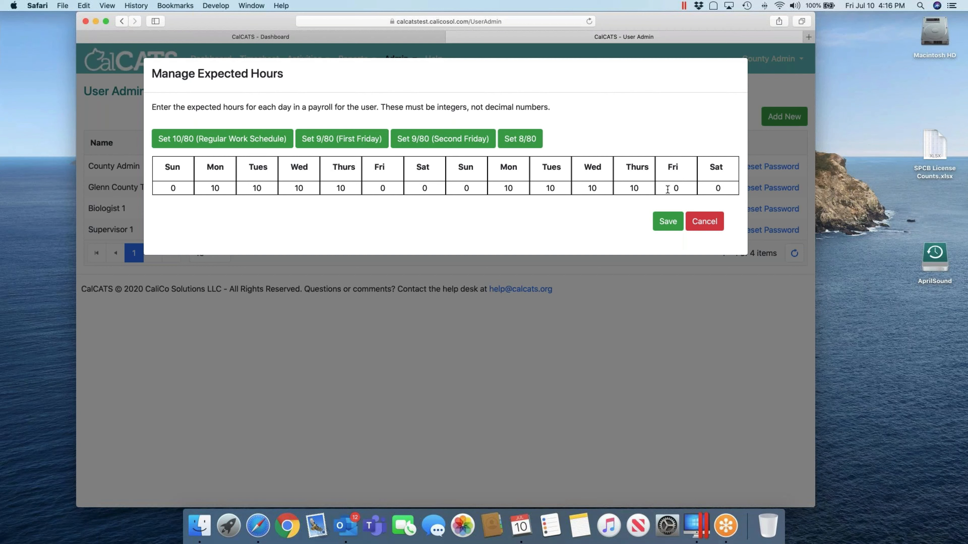
left_click(262, 147)
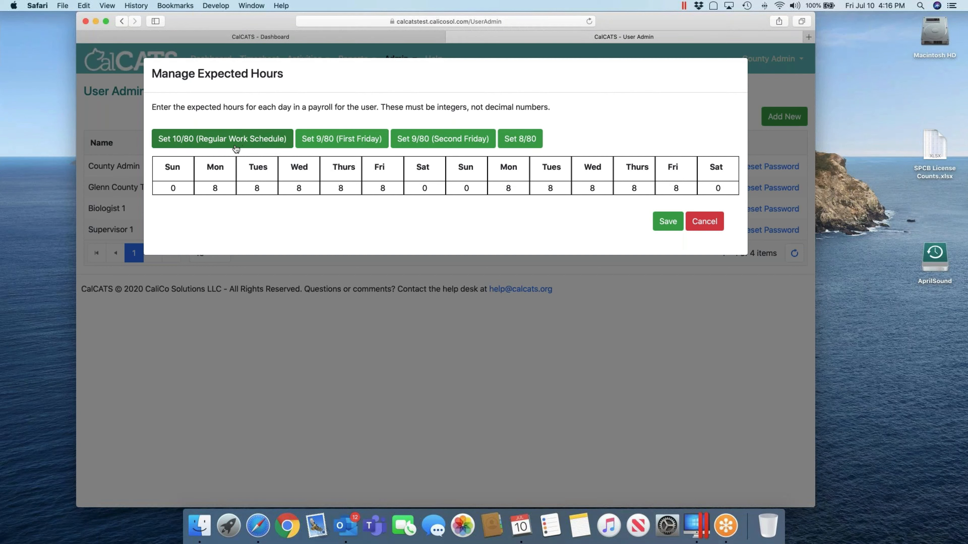
left_click(658, 220)
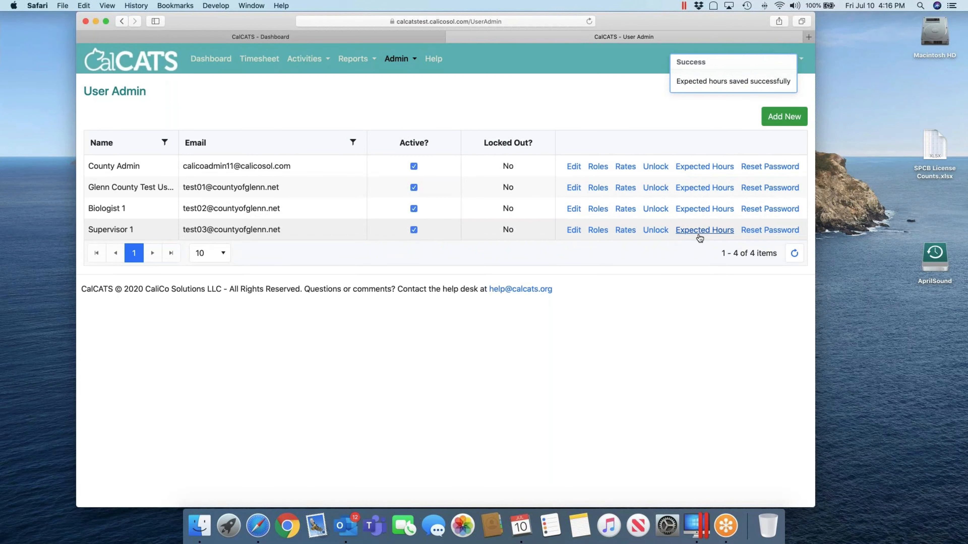
Step: Save Supervisor 1's expected hours as 8 per weekday, 0 on weekends
left_click(699, 230)
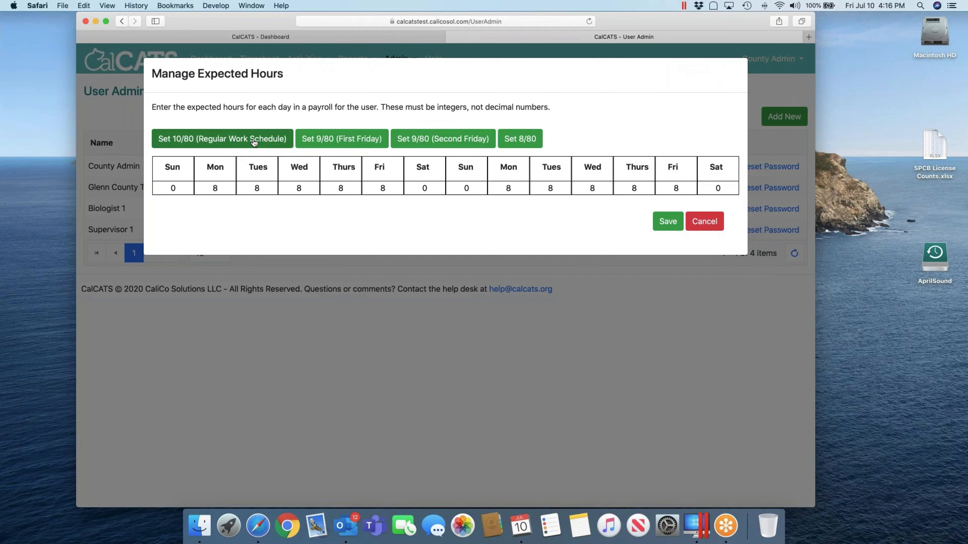
left_click(668, 220)
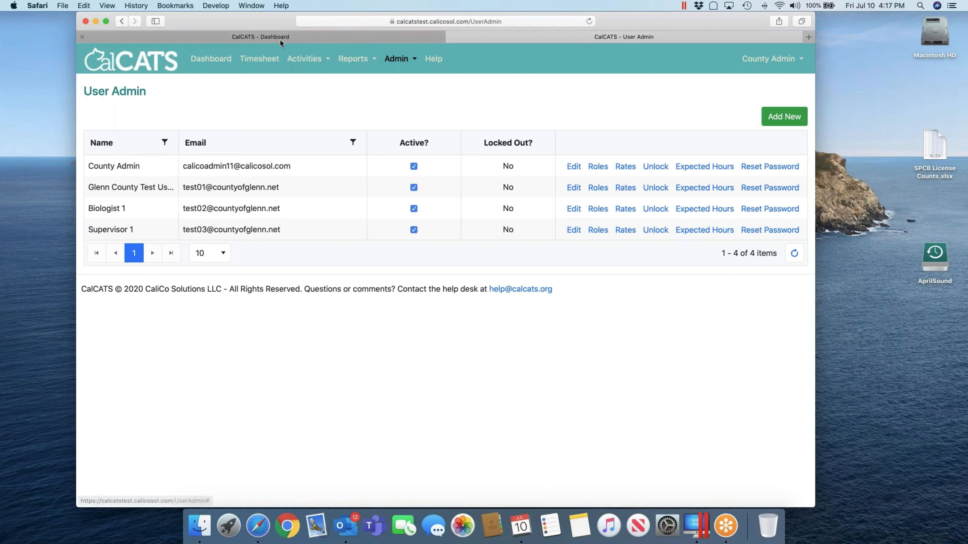
Step: Switch to the CalCATS Dashboard page showing payroll period 2020-14 hours
left_click(249, 36)
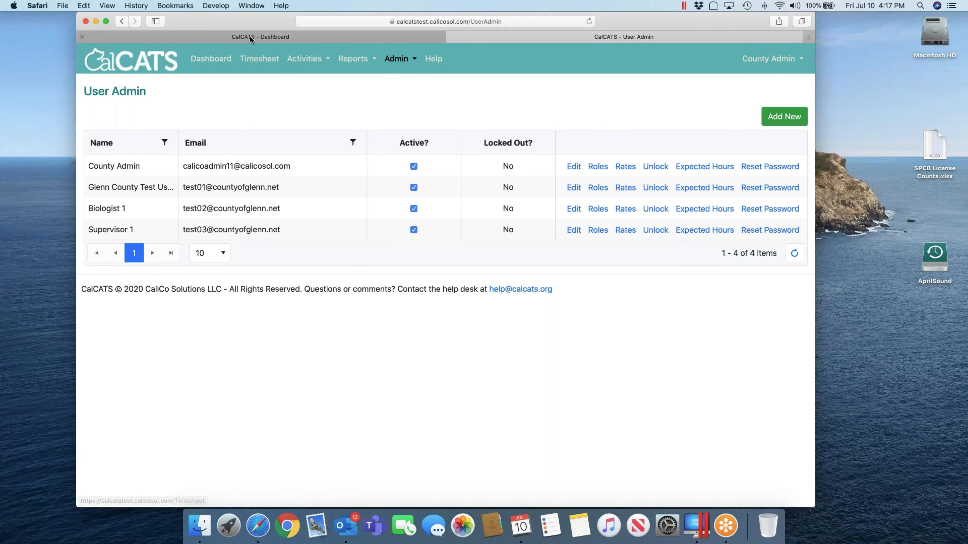